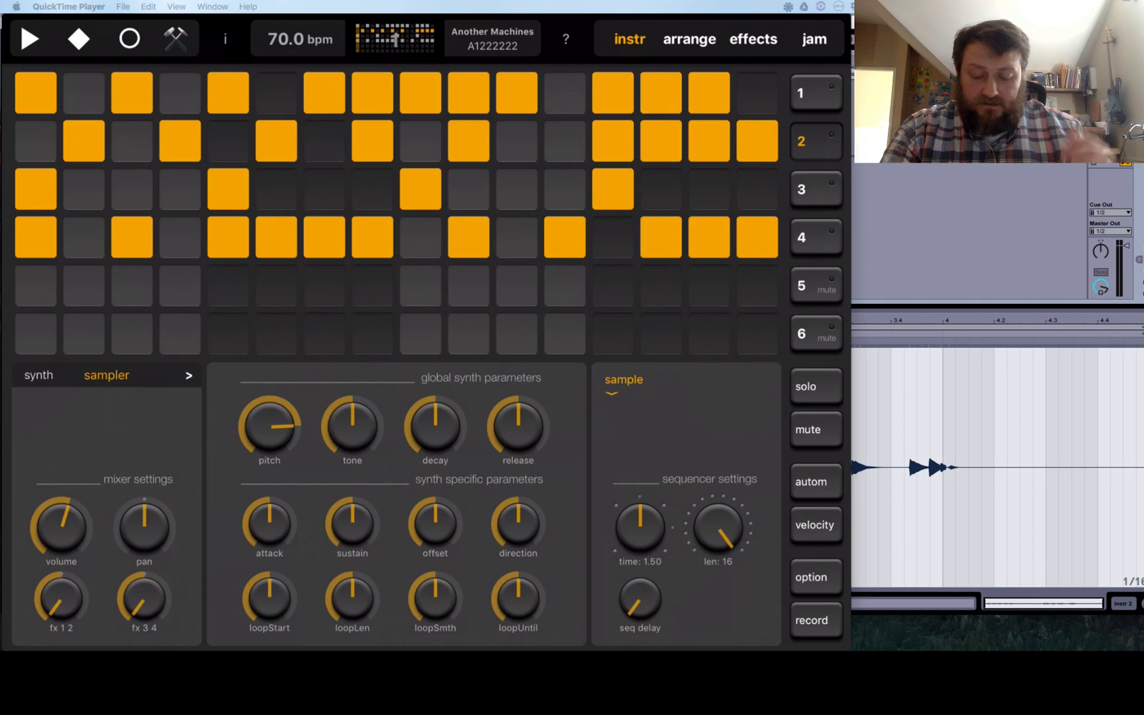
Step: Open the audio recording options with multiple-channel recording on, and set the synced recording option to Pattern
{"action": "left_click", "coordinate": [129, 38]}
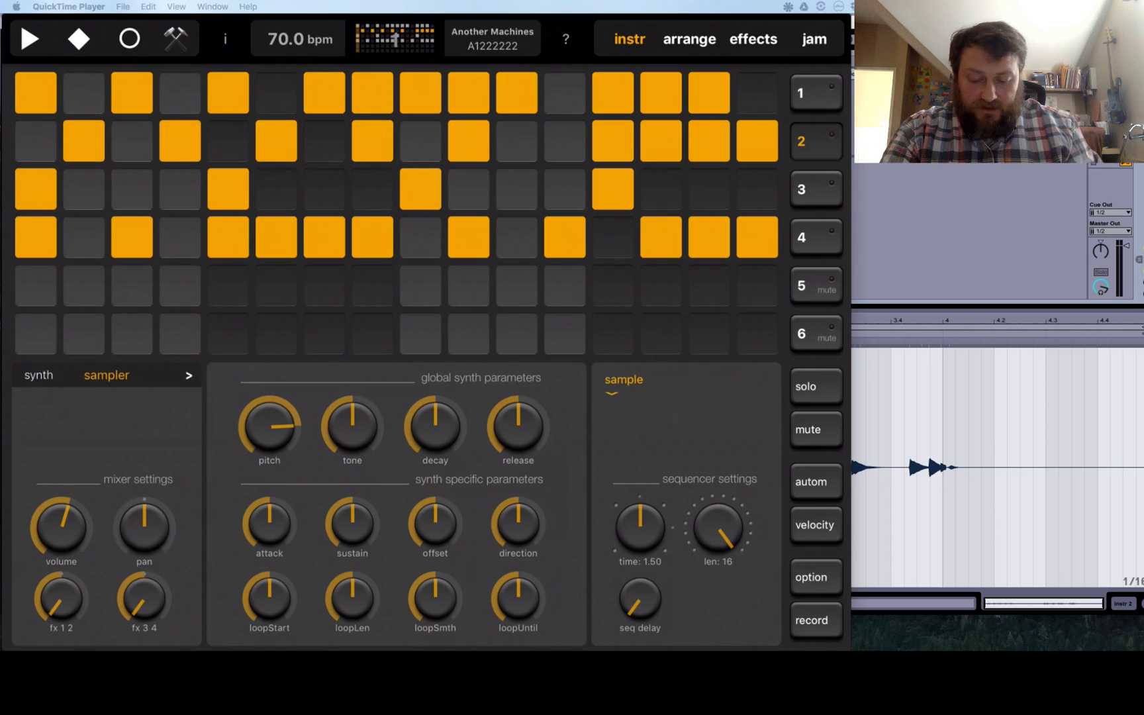
{"action": "left_click", "coordinate": [129, 39]}
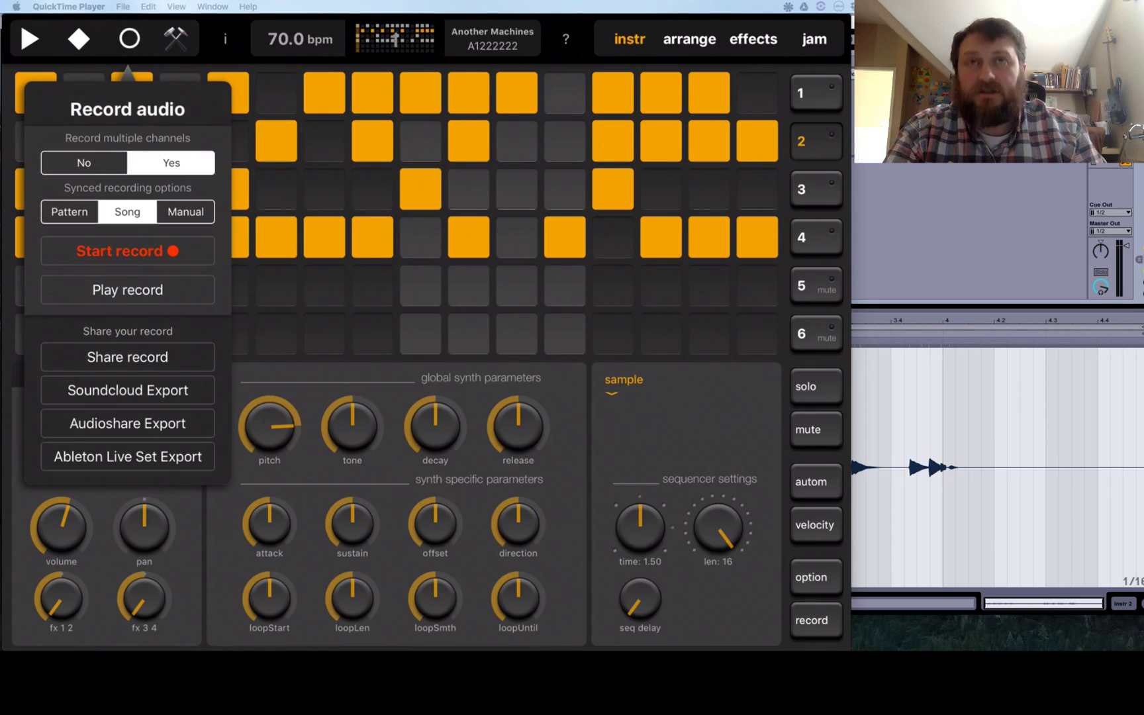
{"action": "mouse_move", "coordinate": [132, 51]}
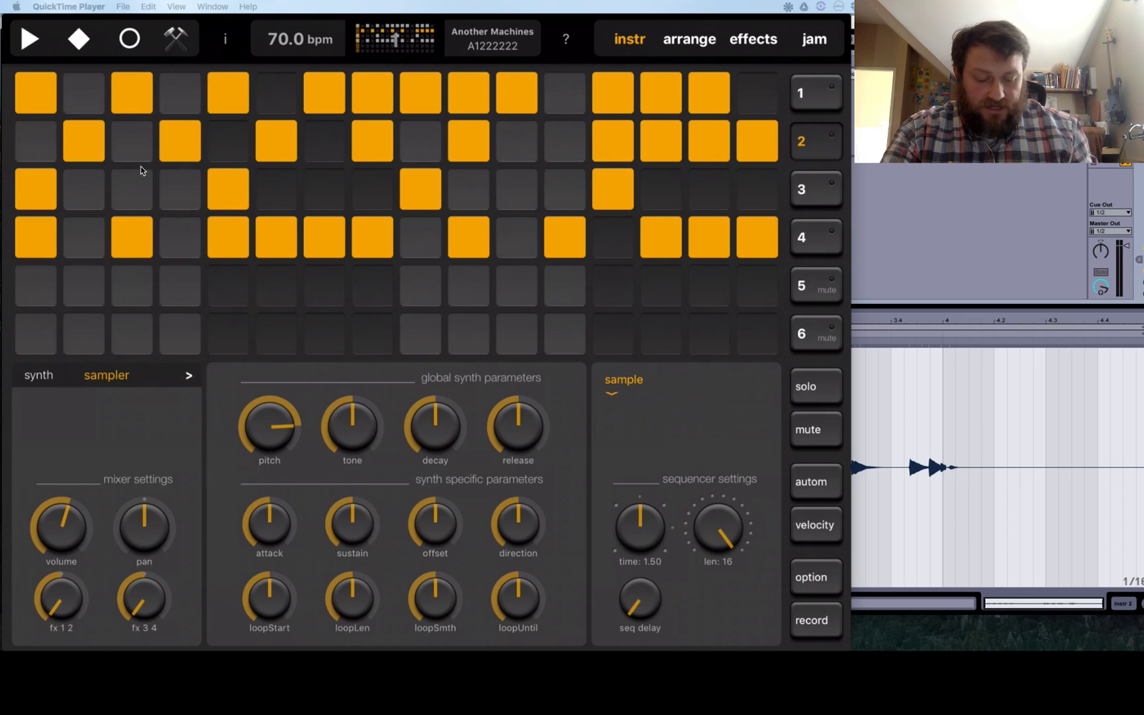
{"action": "mouse_move", "coordinate": [215, 206]}
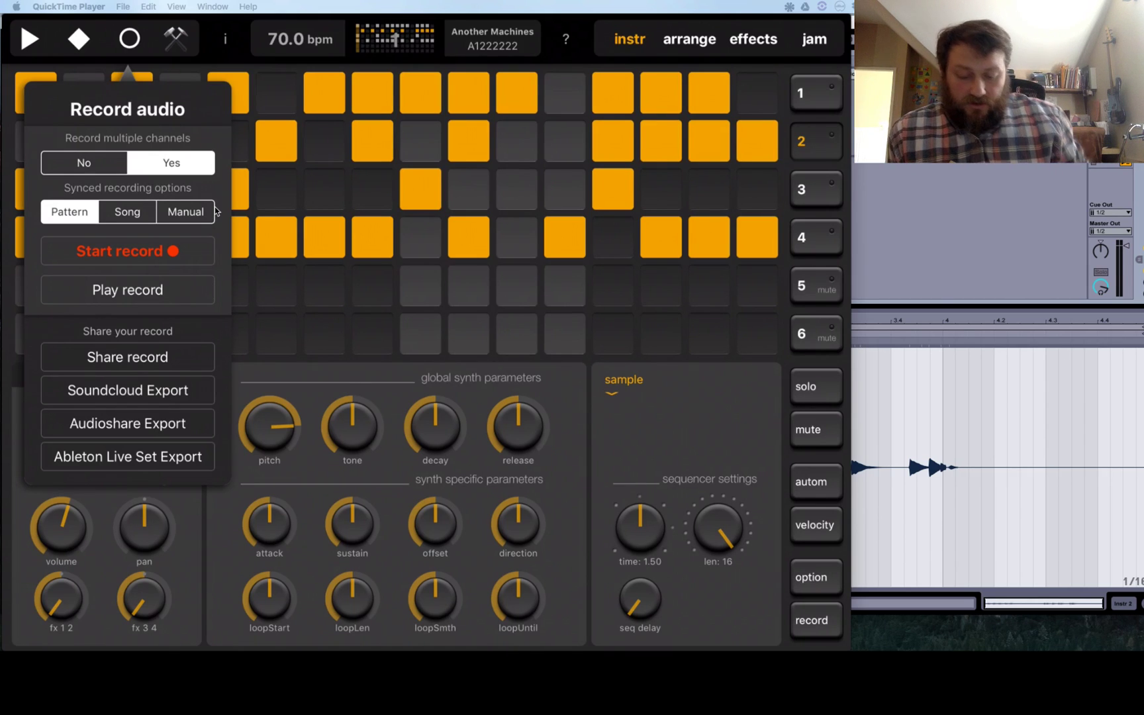
Step: Export the recording as an Ableton Live Set and share the project to the Mac via AirDrop
{"action": "key", "text": "space"}
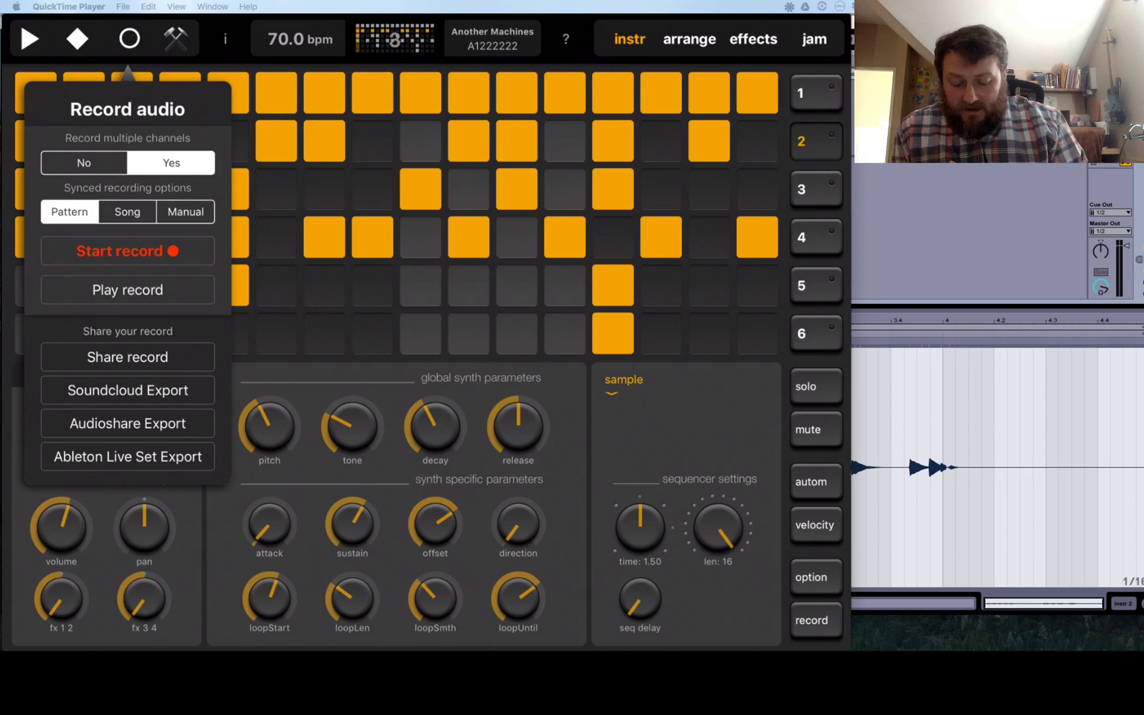
{"action": "left_click", "coordinate": [128, 456]}
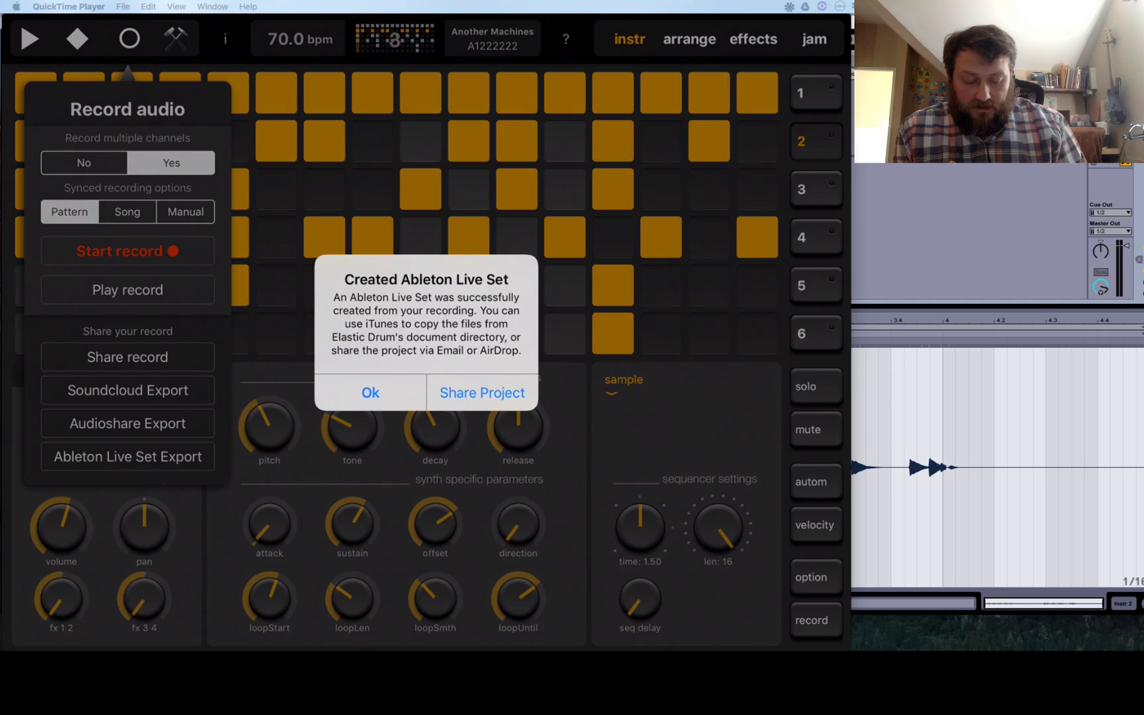
{"action": "left_click", "coordinate": [482, 392]}
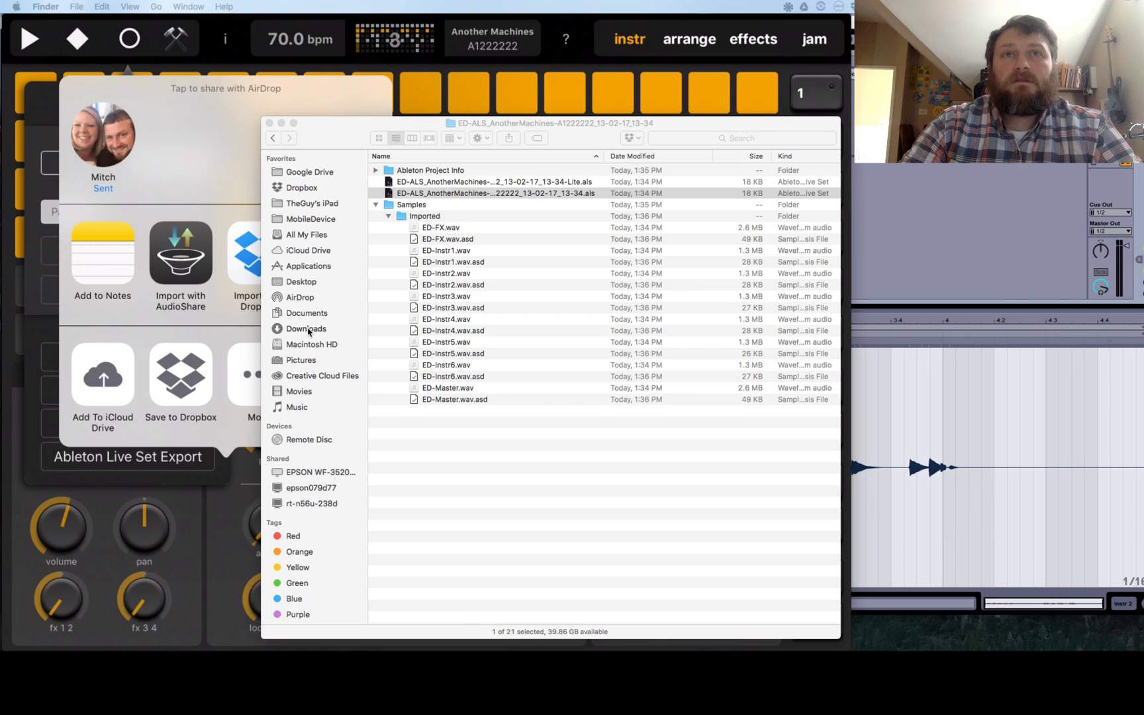
Step: In the Mac's Downloads folder, unzip ED-ALS_AppSound-AppKit01demo(S)_13-02-17_13-51.zip and open the extracted folder
{"action": "left_click", "coordinate": [306, 328]}
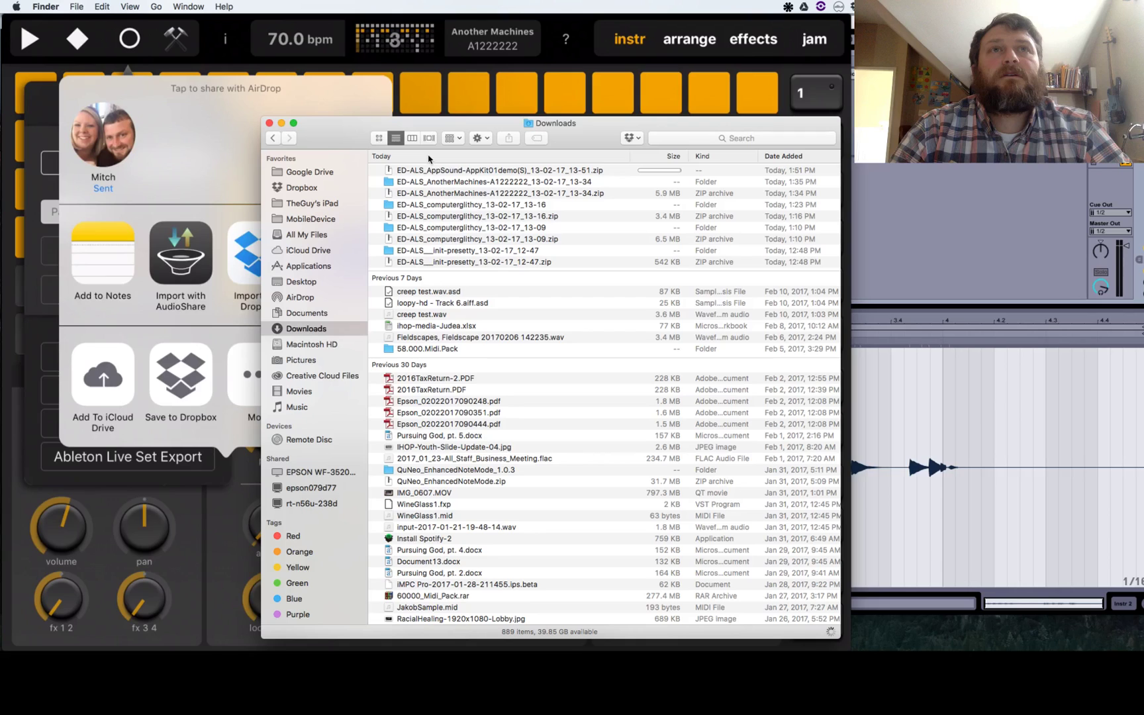
{"action": "left_click", "coordinate": [451, 172]}
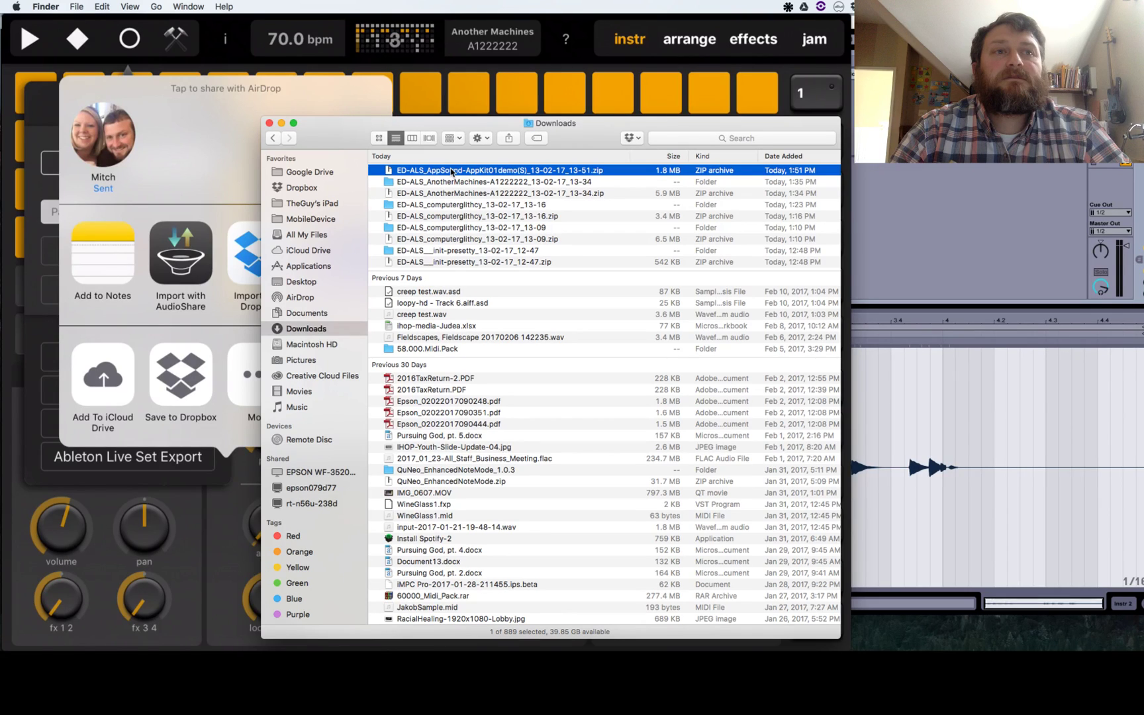
{"action": "double_click", "coordinate": [451, 171]}
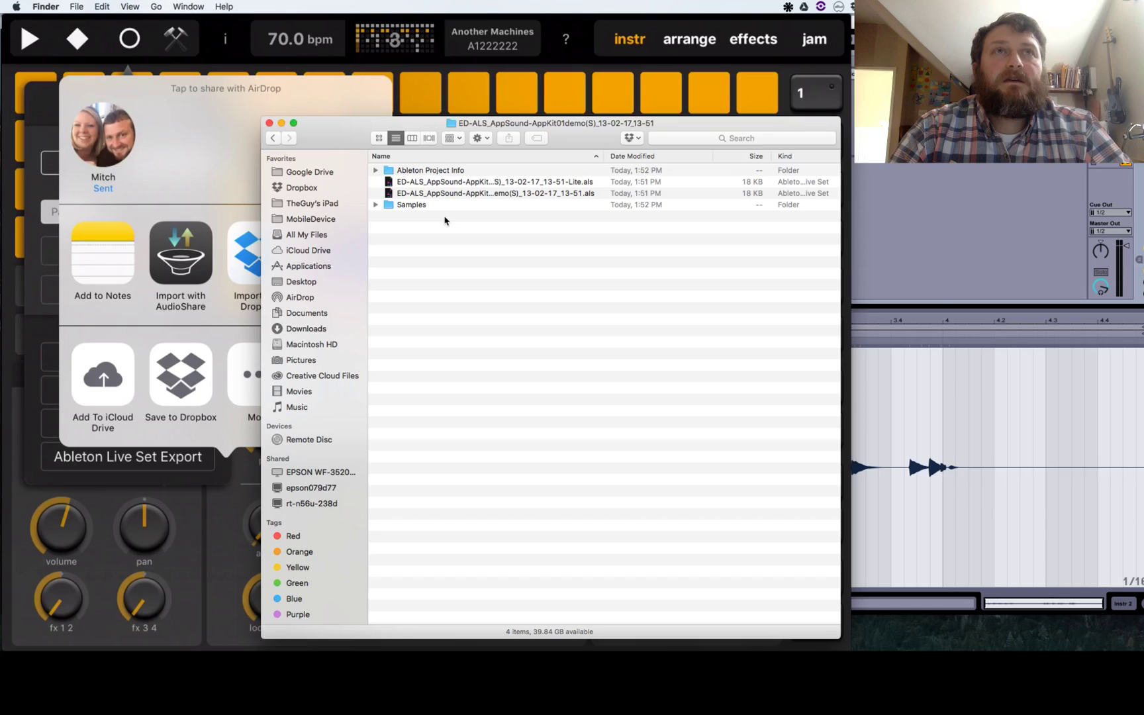
Step: Examine the exported Live Set file and the individual instrument, FX and master WAV files in the Samples folder
{"action": "left_click", "coordinate": [476, 193]}
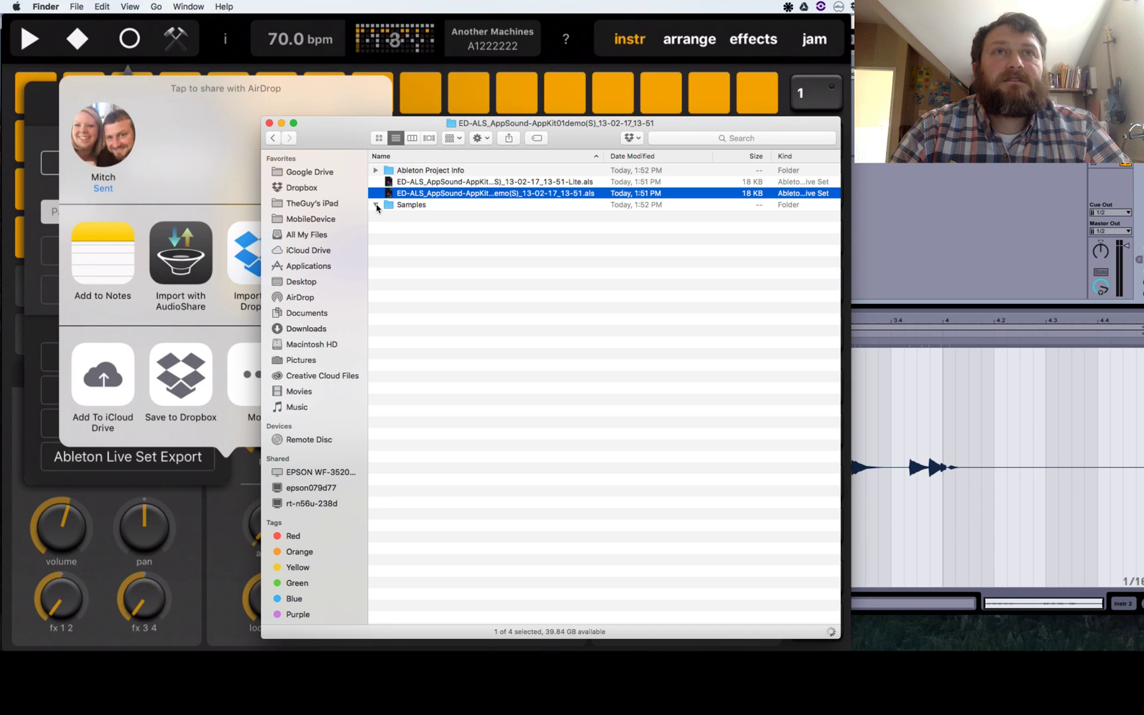
{"action": "left_click", "coordinate": [376, 206]}
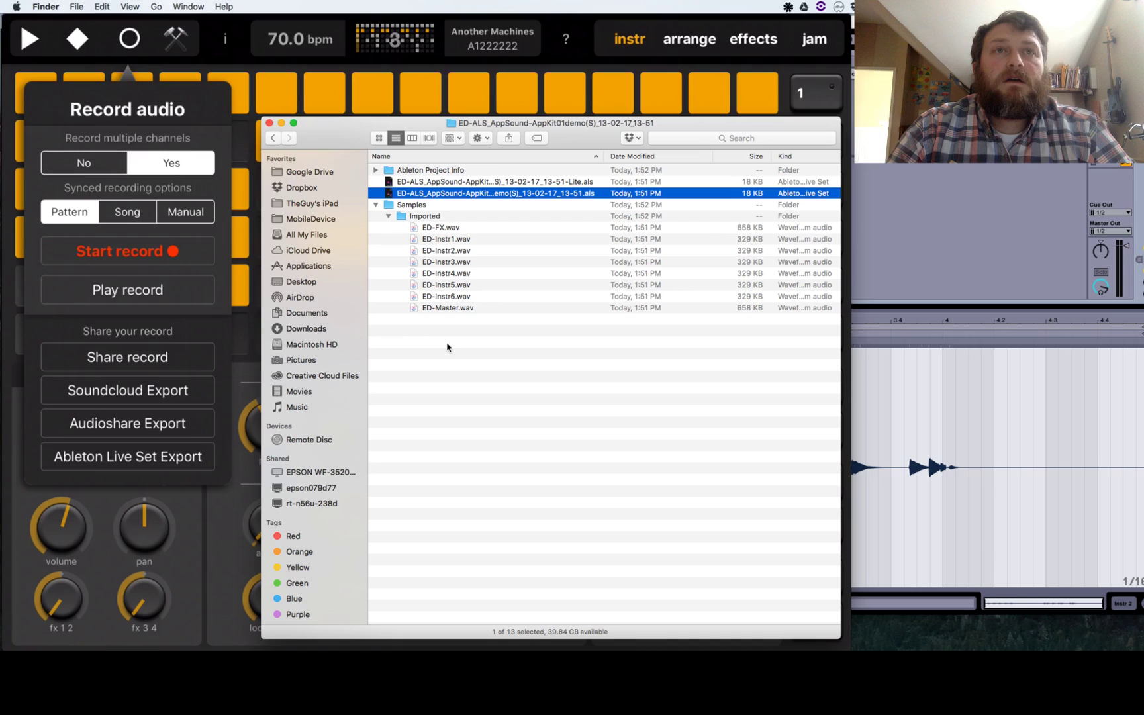
{"action": "left_click", "coordinate": [450, 296]}
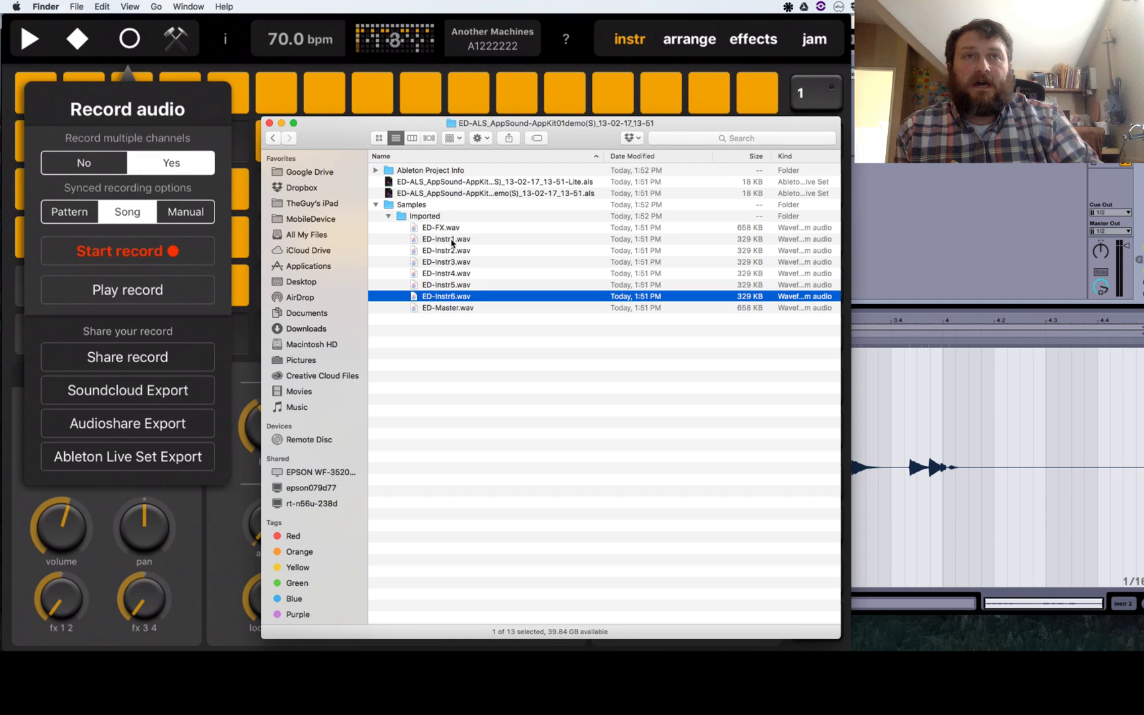
{"action": "key", "text": "Up"}
{"action": "key", "text": "Up"}
{"action": "key", "text": "Up"}
{"action": "key", "text": "Up"}
{"action": "key", "text": "Up"}
{"action": "key", "text": "Up"}
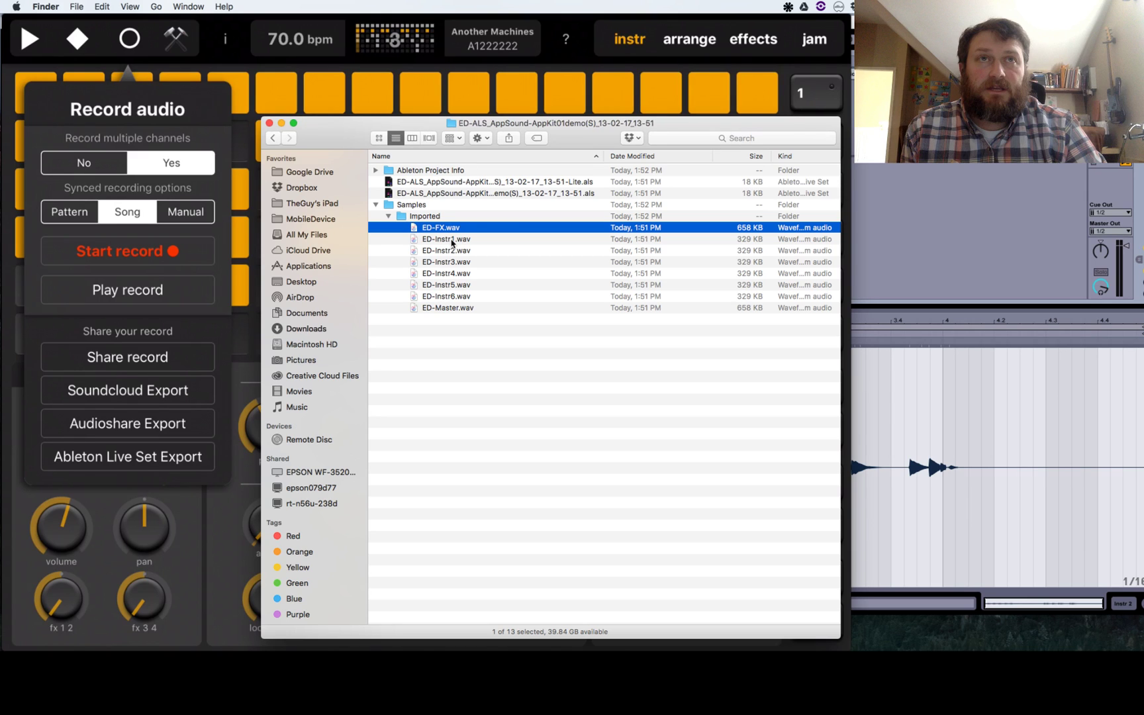
{"action": "key", "text": "Down"}
{"action": "key", "text": "Down"}
{"action": "key", "text": "Down"}
{"action": "key", "text": "Down"}
{"action": "key", "text": "Down"}
{"action": "key", "text": "Down"}
{"action": "key", "text": "Down"}
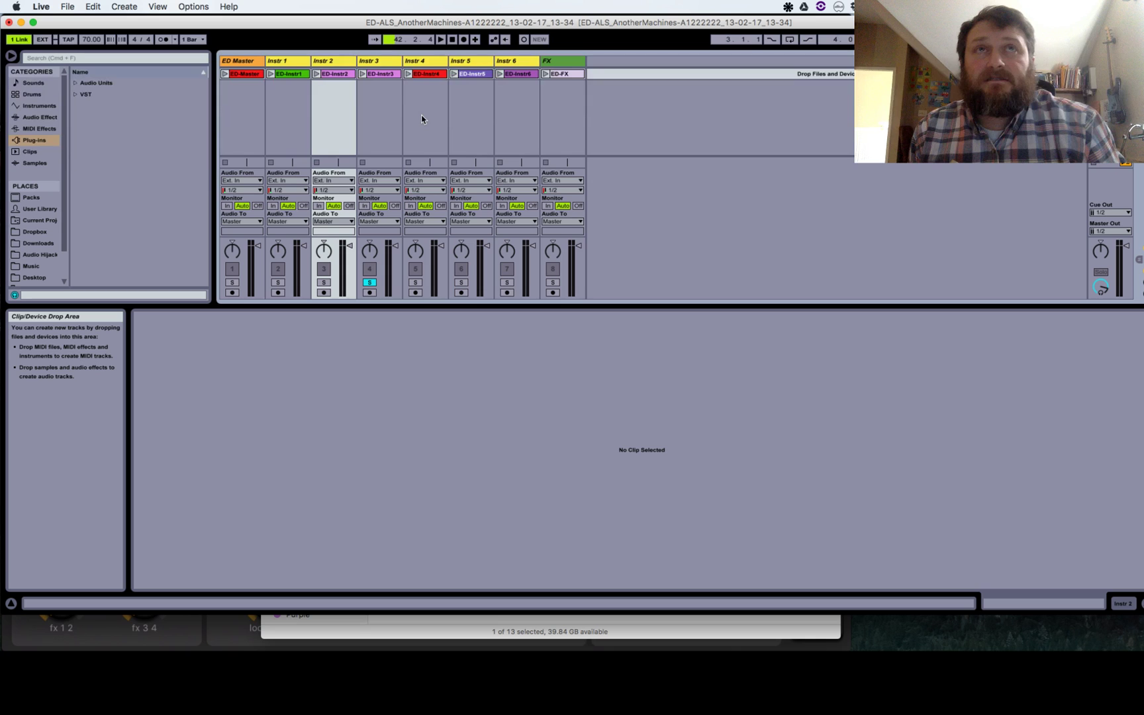
Step: In Ableton Live, turn off solo on Instr 3 and play the ED-Instr3 clip with its loop ending at bar 2
{"action": "left_click", "coordinate": [369, 283]}
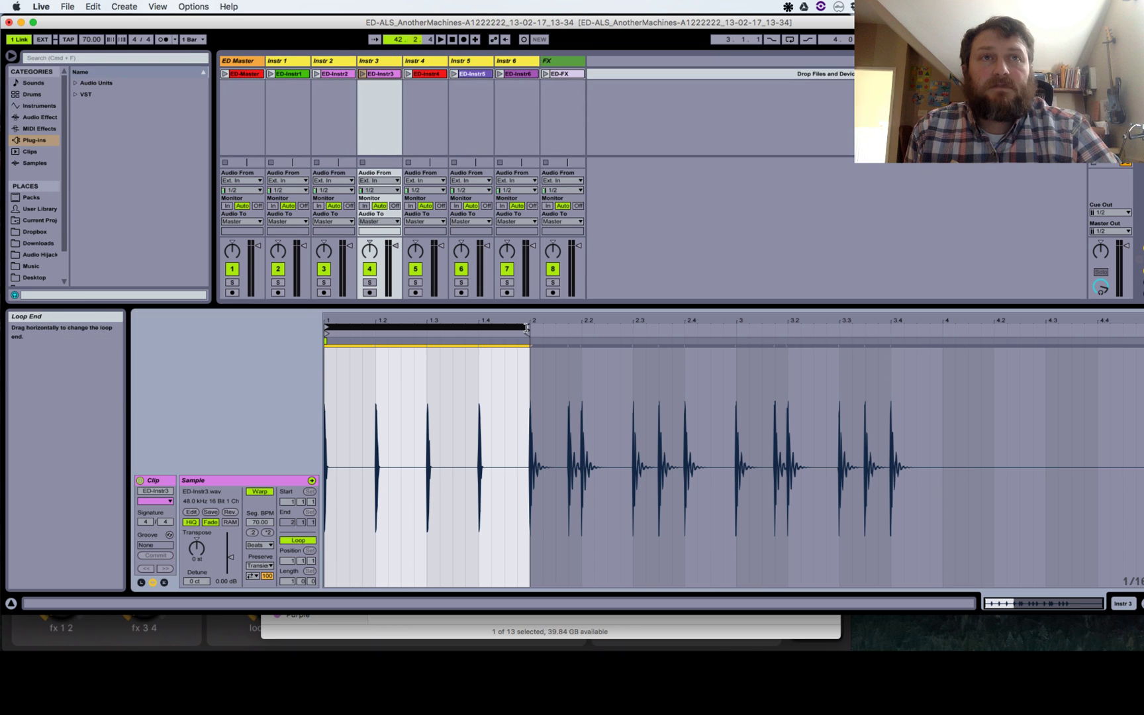
{"action": "left_click_drag", "start_coordinate": [528, 327], "coordinate": [924, 371]}
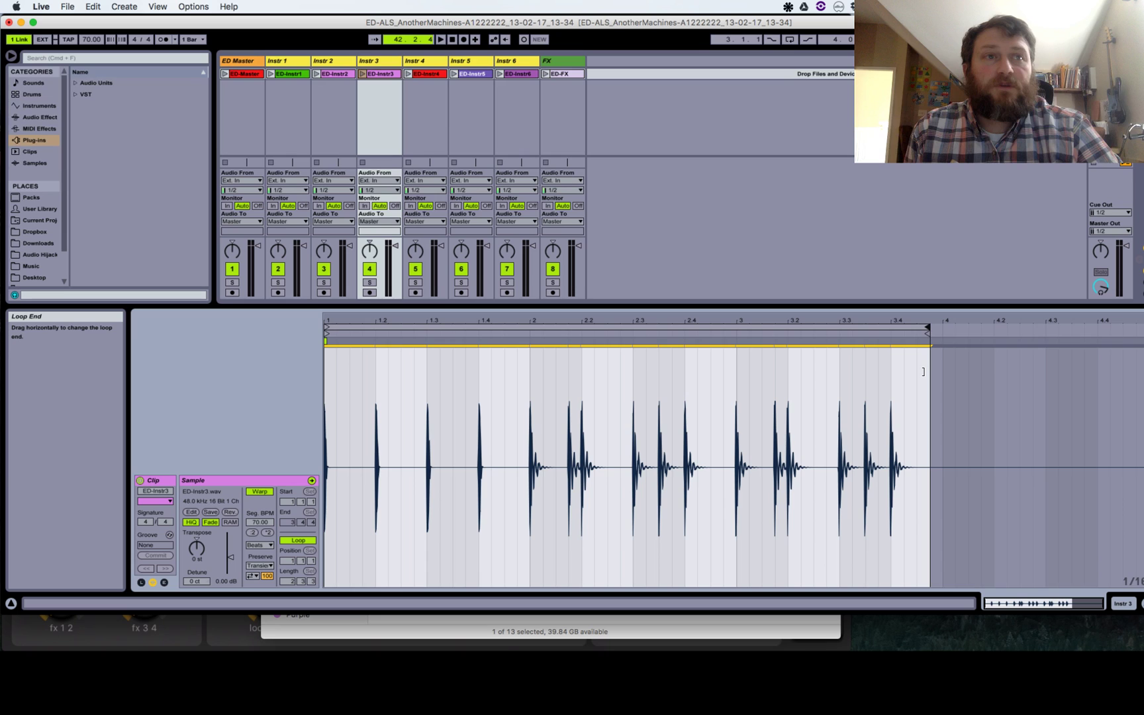
{"action": "left_click_drag", "start_coordinate": [924, 372], "coordinate": [1142, 372]}
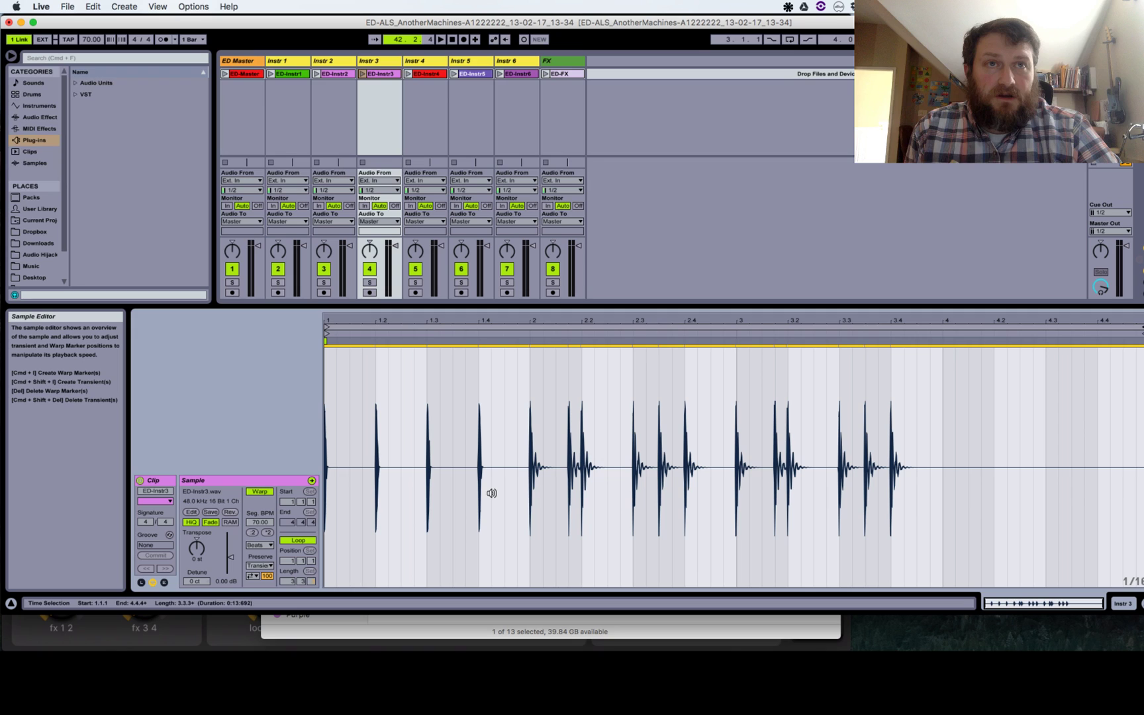
{"action": "left_click_drag", "start_coordinate": [1142, 333], "coordinate": [533, 376]}
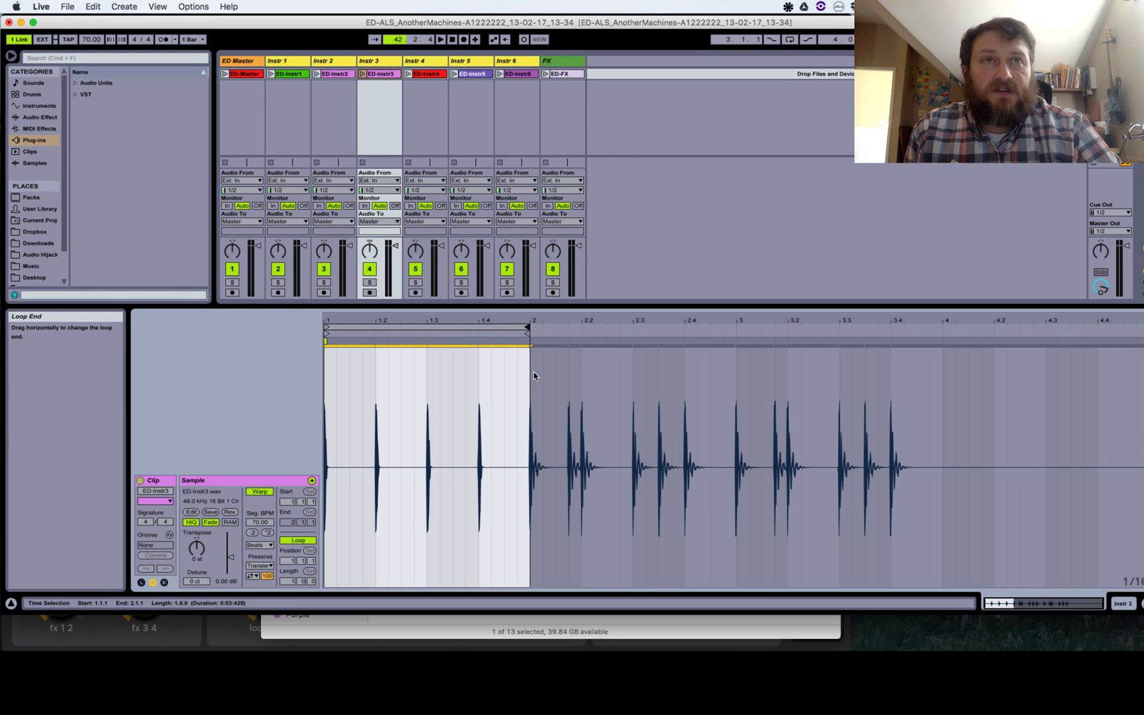
{"action": "left_click", "coordinate": [362, 74]}
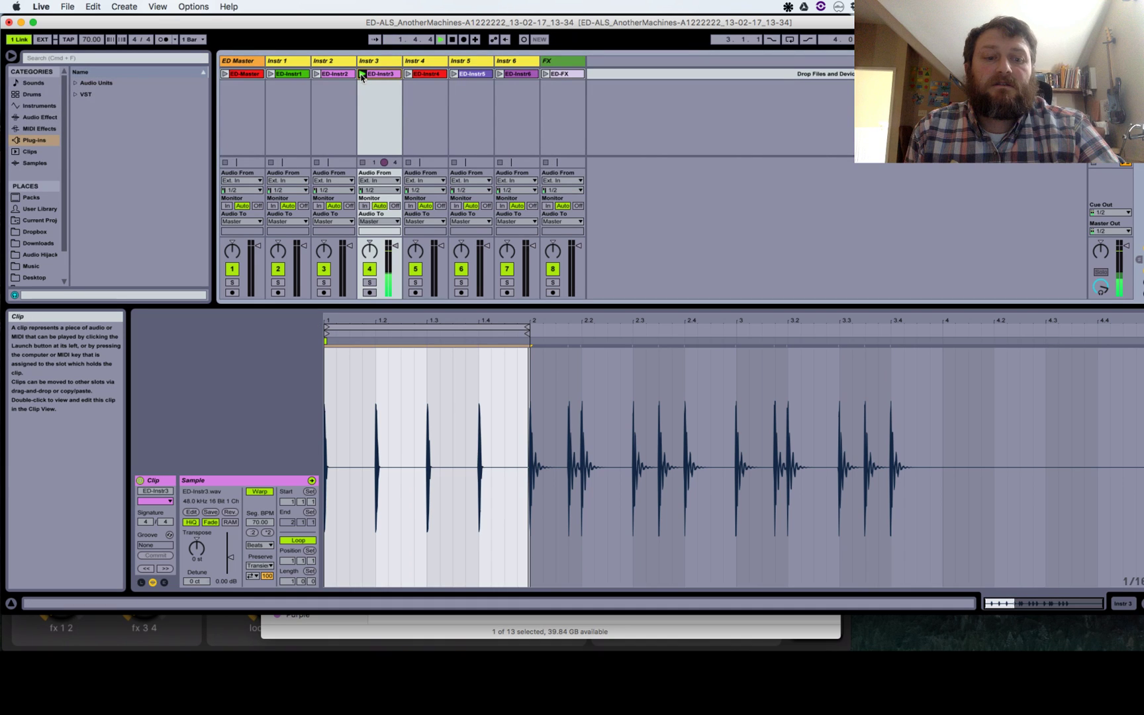
{"action": "left_click", "coordinate": [374, 110]}
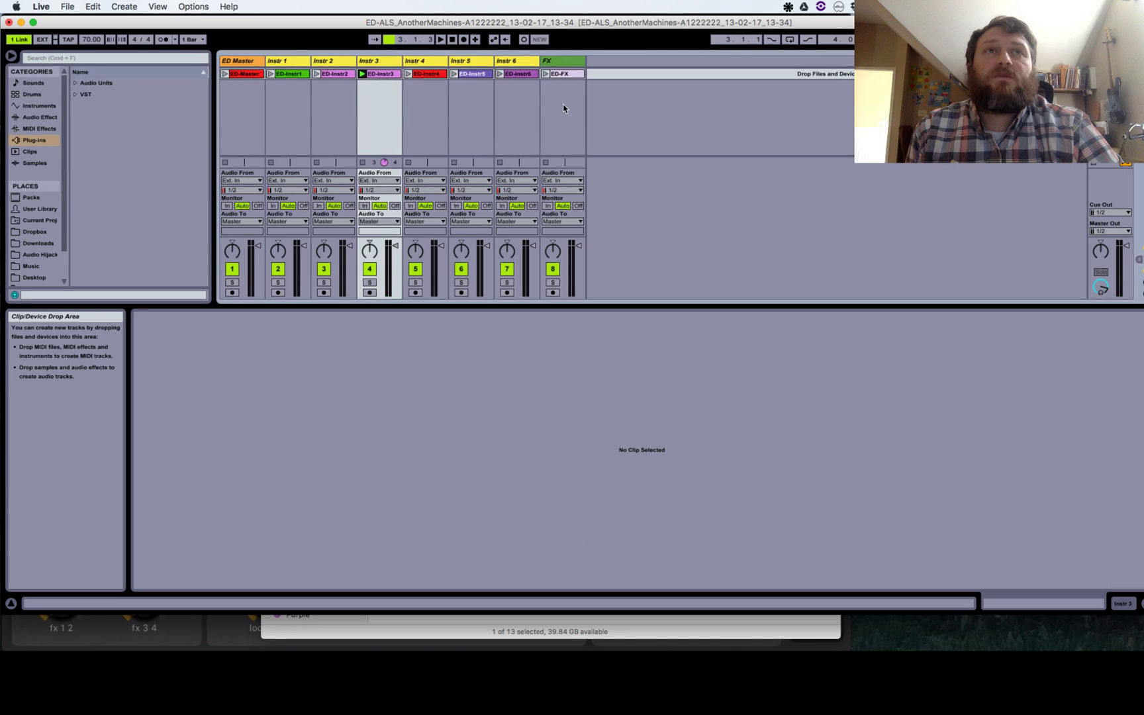
Step: Insert a new scene and copy the ED-Instr3 clip into the empty slot below the original
{"action": "right_click", "coordinate": [564, 107]}
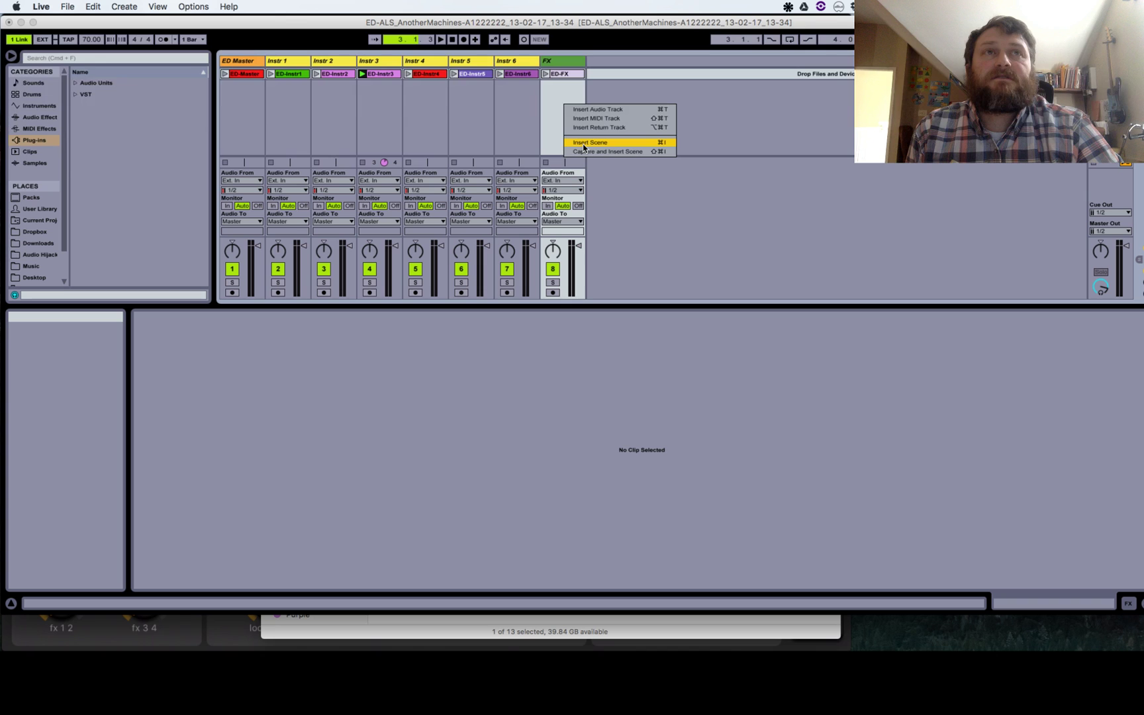
{"action": "left_click", "coordinate": [584, 143]}
{"action": "left_click", "coordinate": [377, 75]}
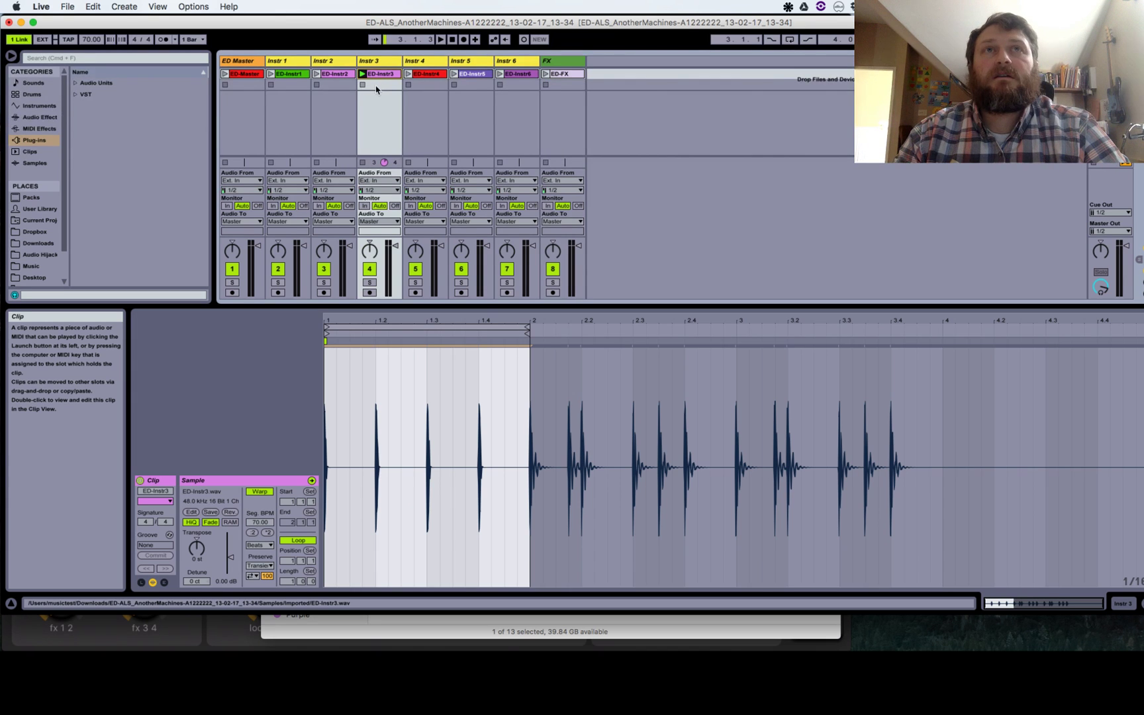
{"action": "left_click_drag", "start_coordinate": [379, 80], "coordinate": [379, 88]}
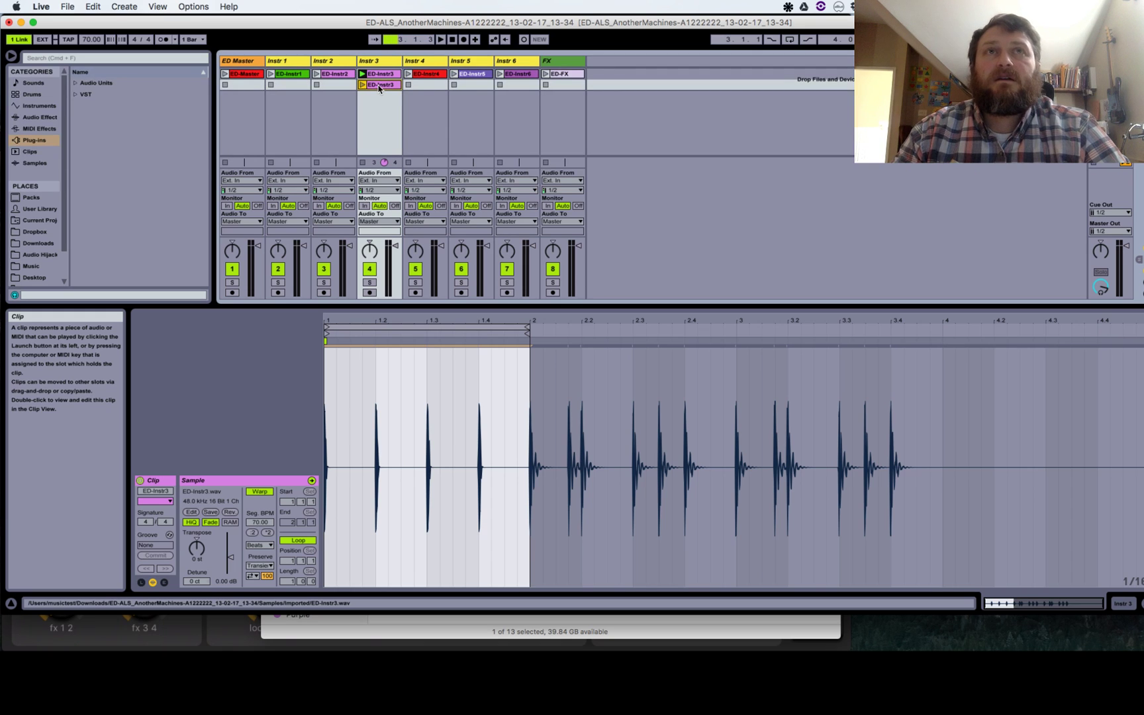
Step: Move the copied clip's one-bar loop to bar 2, shifting it slightly earlier to include the first hit's attack
{"action": "left_click", "coordinate": [423, 396]}
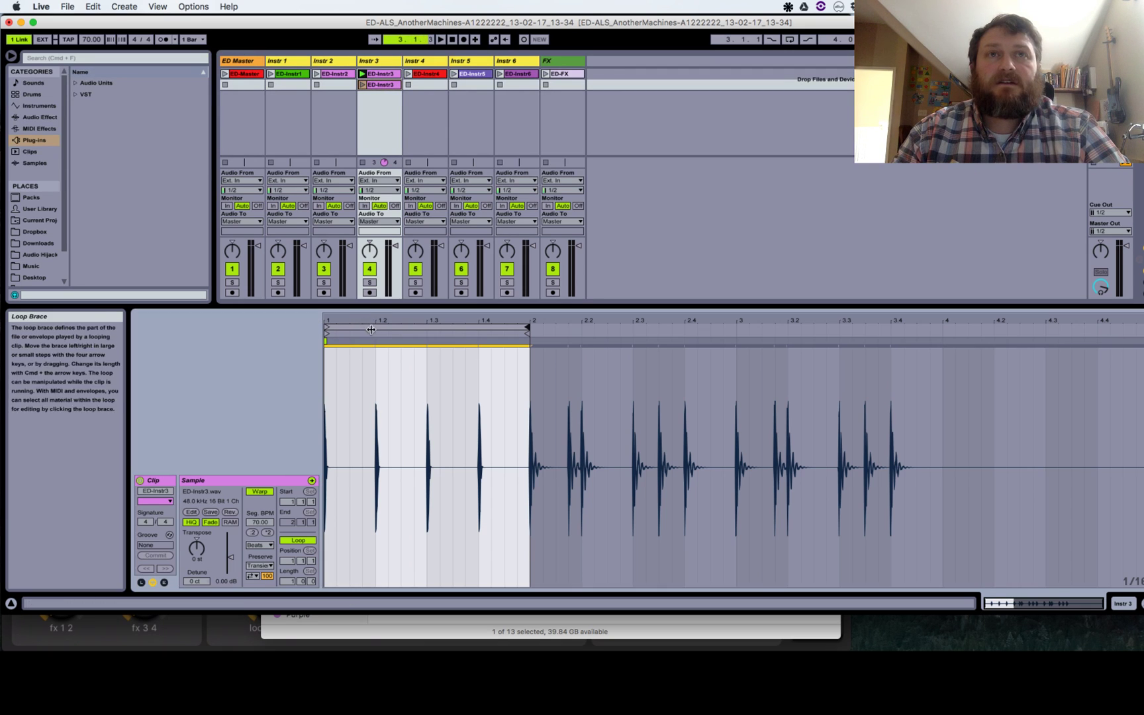
{"action": "left_click_drag", "start_coordinate": [371, 328], "coordinate": [569, 398]}
{"action": "scroll", "coordinate": [511, 403], "scroll_direction": "left", "scroll_amount": 5}
{"action": "scroll", "coordinate": [510, 403], "scroll_direction": "right", "scroll_amount": 2}
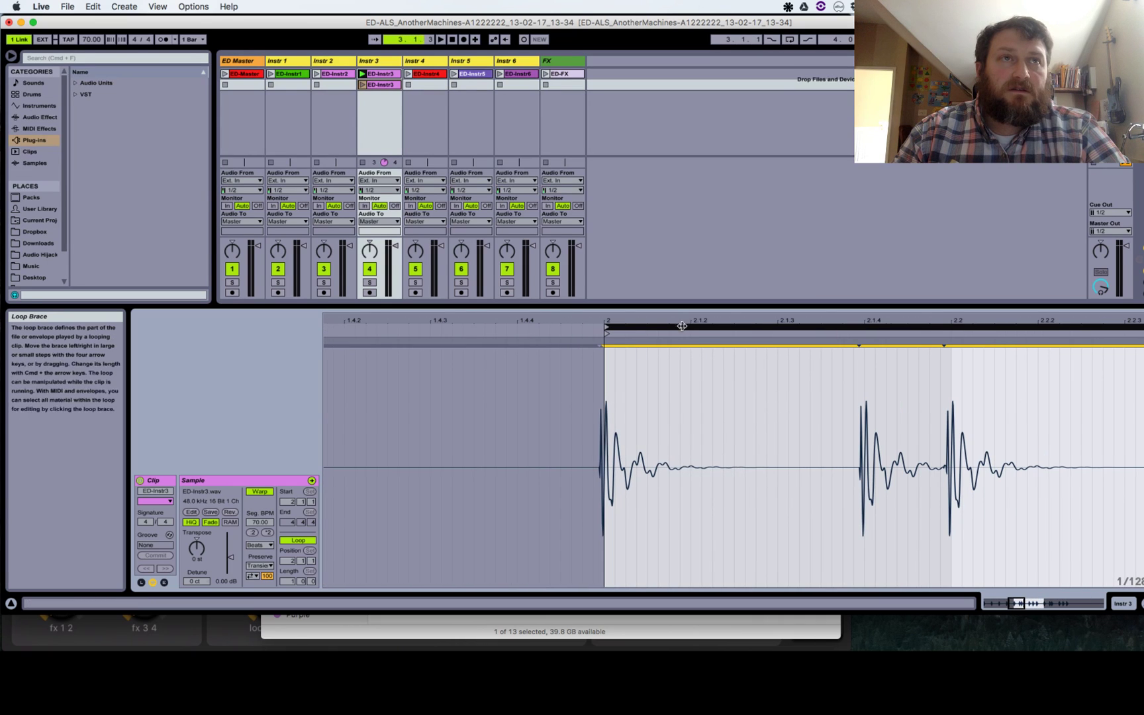
{"action": "left_click_drag", "start_coordinate": [681, 328], "coordinate": [677, 329]}
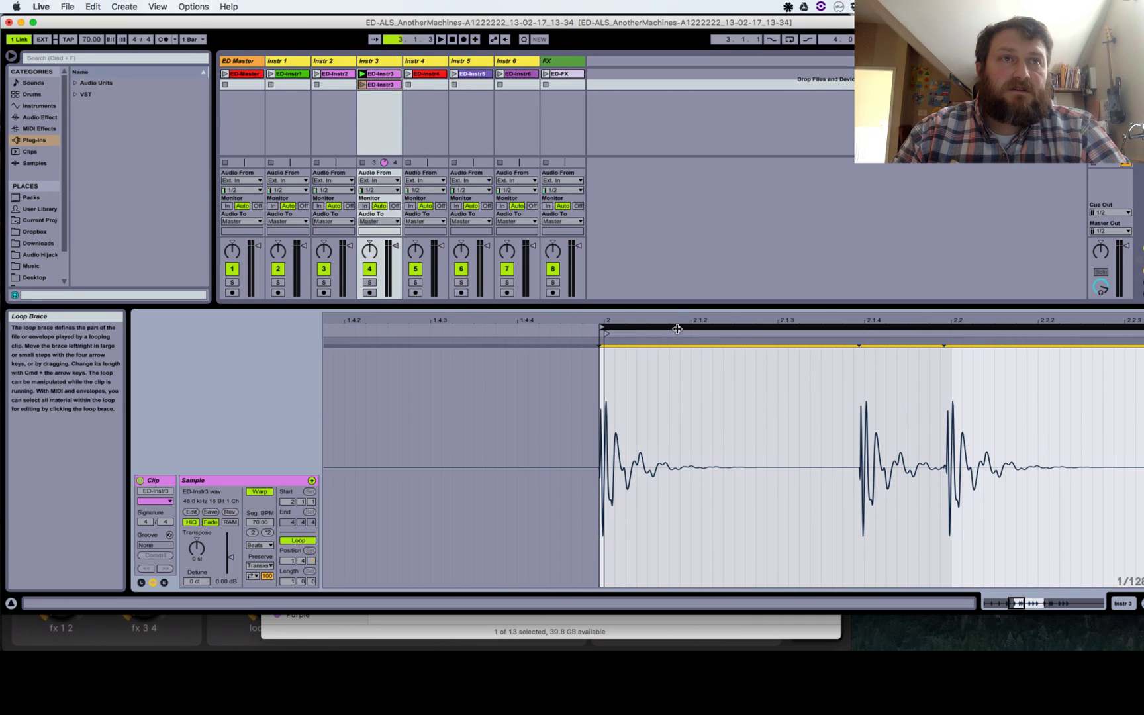
Step: Play back the Instr 3 track and check the copied clip's loop region against the full waveform
{"action": "left_click", "coordinate": [363, 84]}
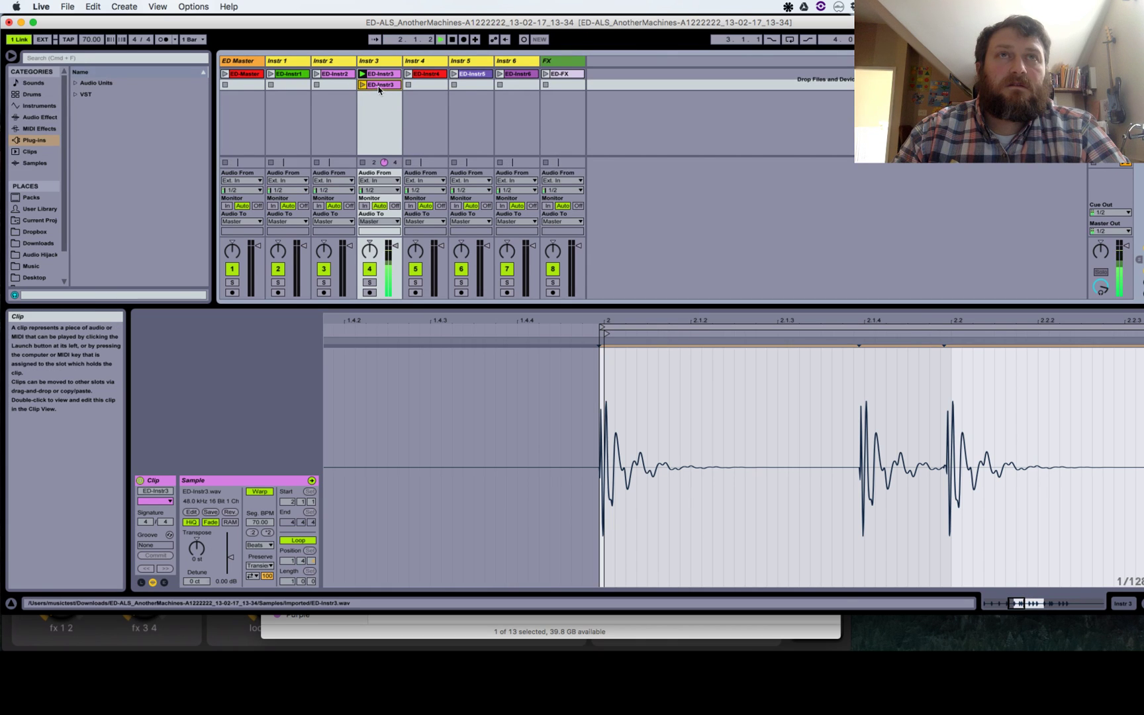
{"action": "left_click", "coordinate": [379, 86]}
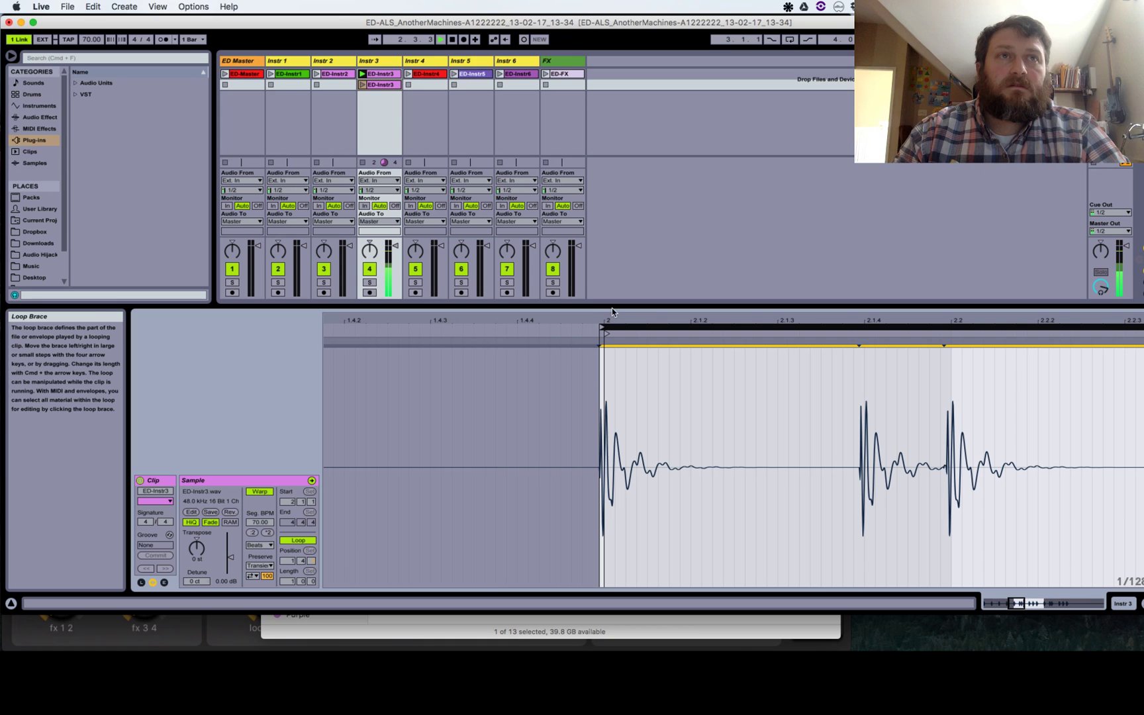
{"action": "left_click_drag", "start_coordinate": [615, 318], "coordinate": [533, 319]}
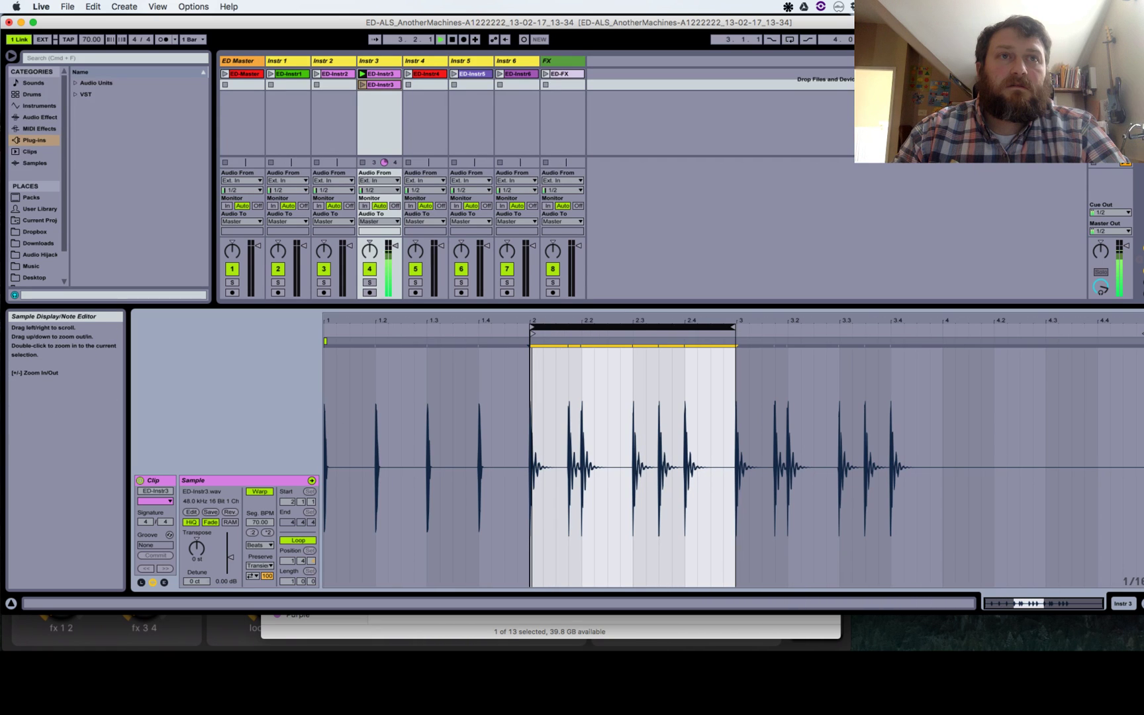
Step: View the sample waveforms of the ED-Instr4 and ED-Instr2 clips
{"action": "key", "text": "super+Tab"}
{"action": "key", "text": "super+Tab"}
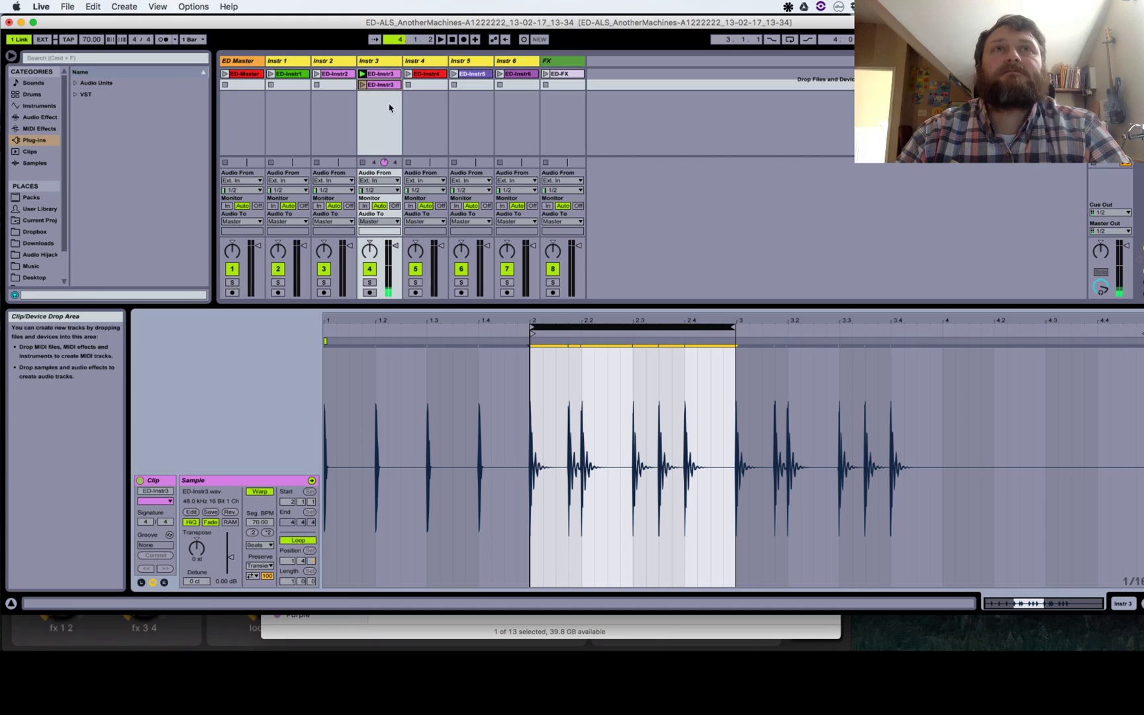
{"action": "left_click", "coordinate": [422, 74]}
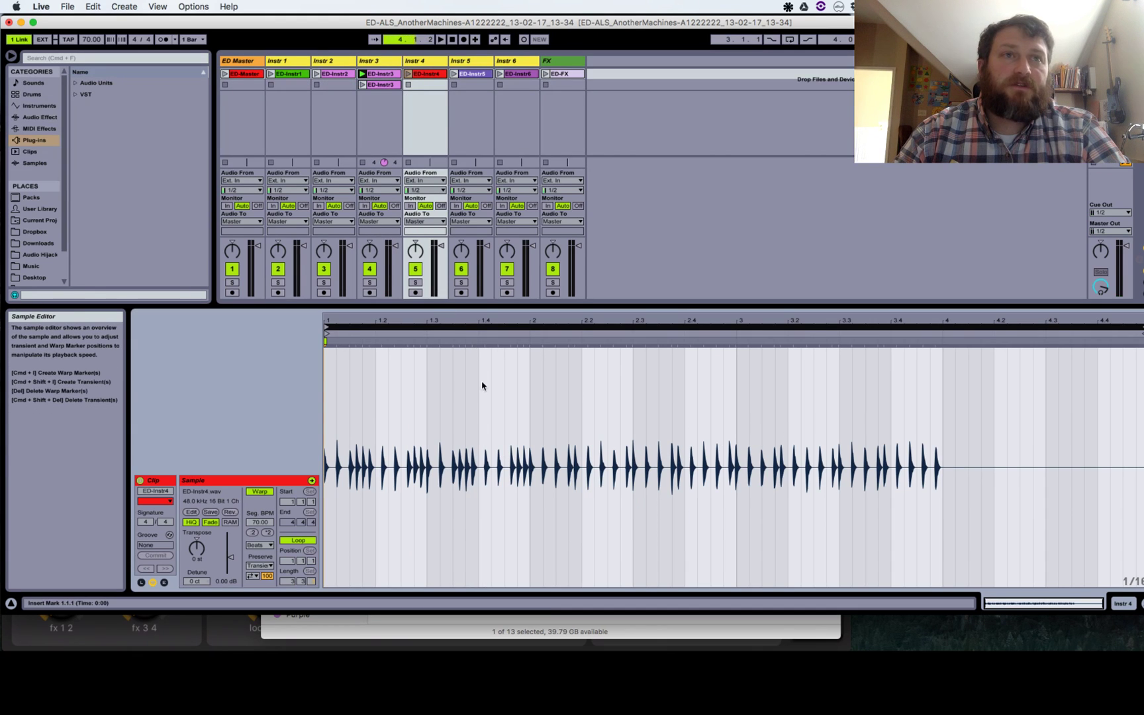
{"action": "left_click", "coordinate": [332, 74]}
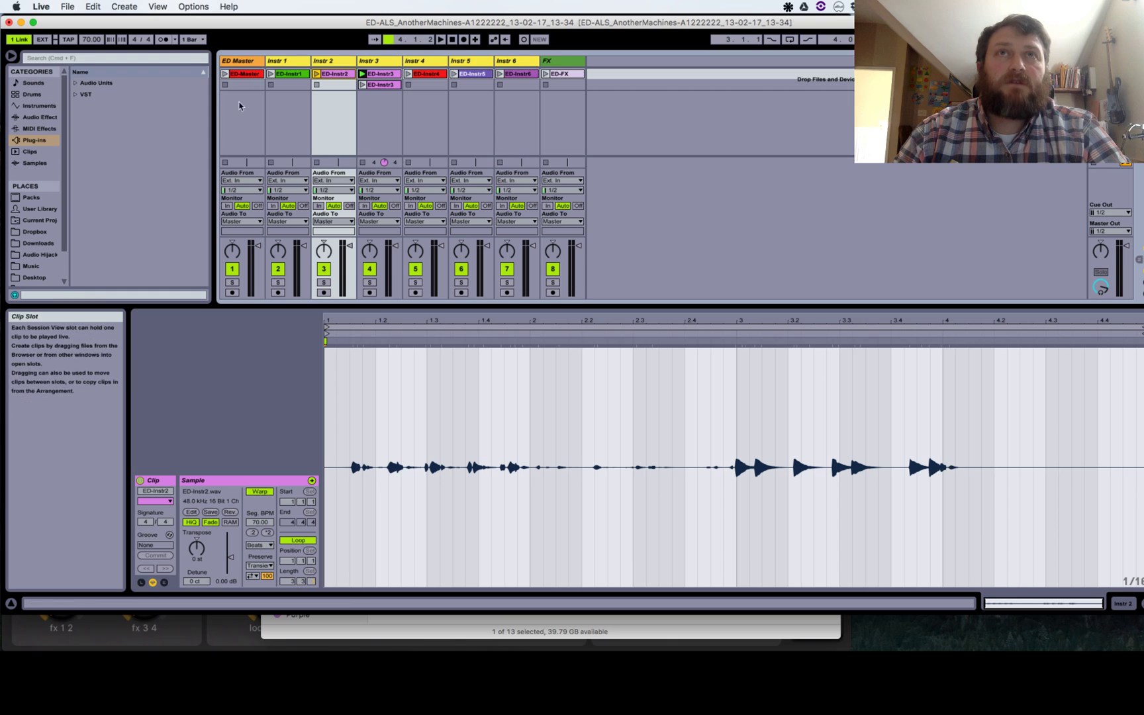
Step: Solo the ED Master track and launch its ED-Master clip
{"action": "left_click", "coordinate": [232, 282]}
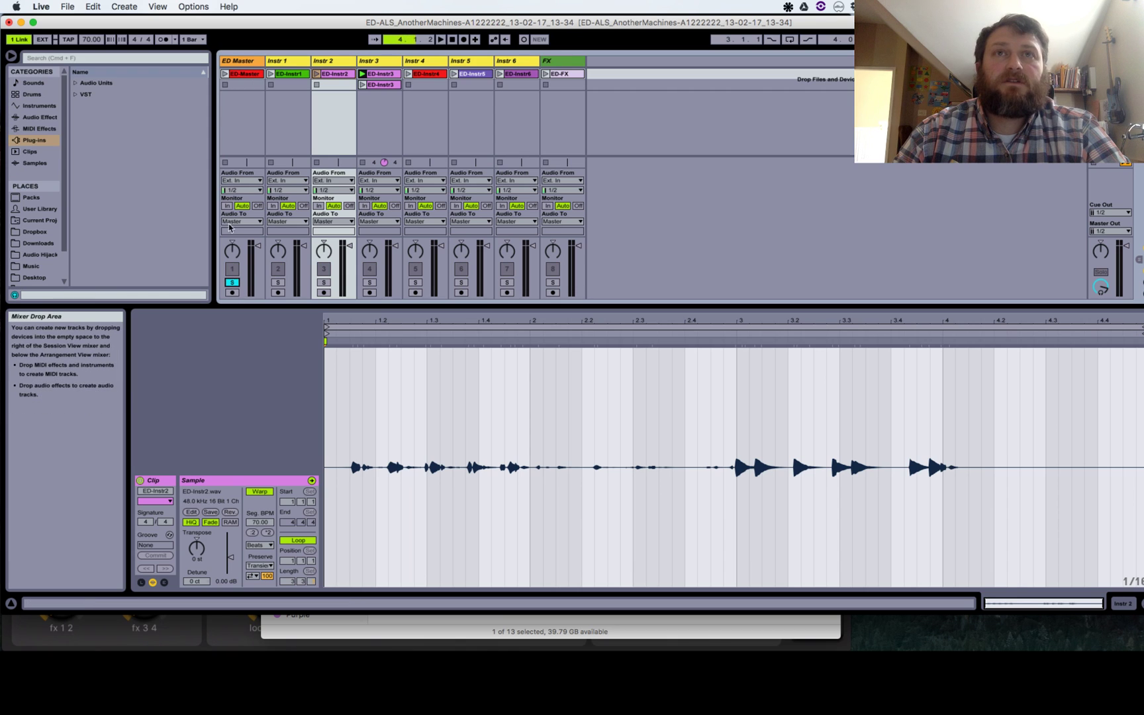
{"action": "left_click", "coordinate": [225, 74]}
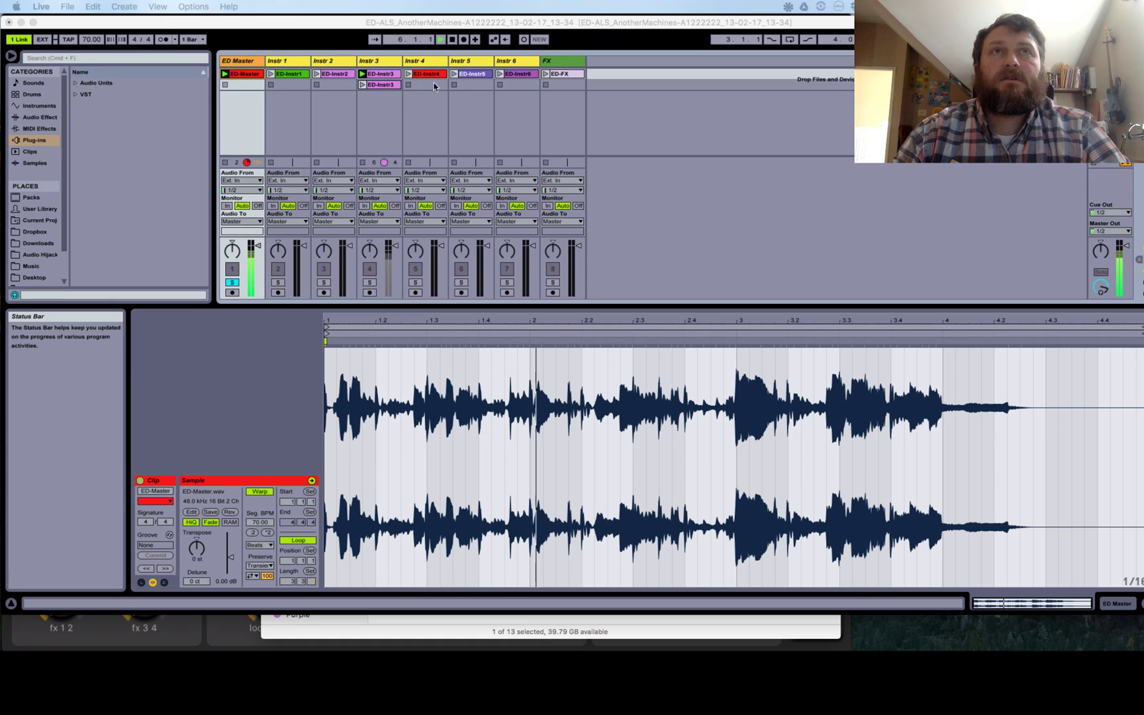
Step: Stop playback and view the loop region of the copied ED-Instr3 clip
{"action": "left_click", "coordinate": [447, 50]}
{"action": "left_click", "coordinate": [453, 40]}
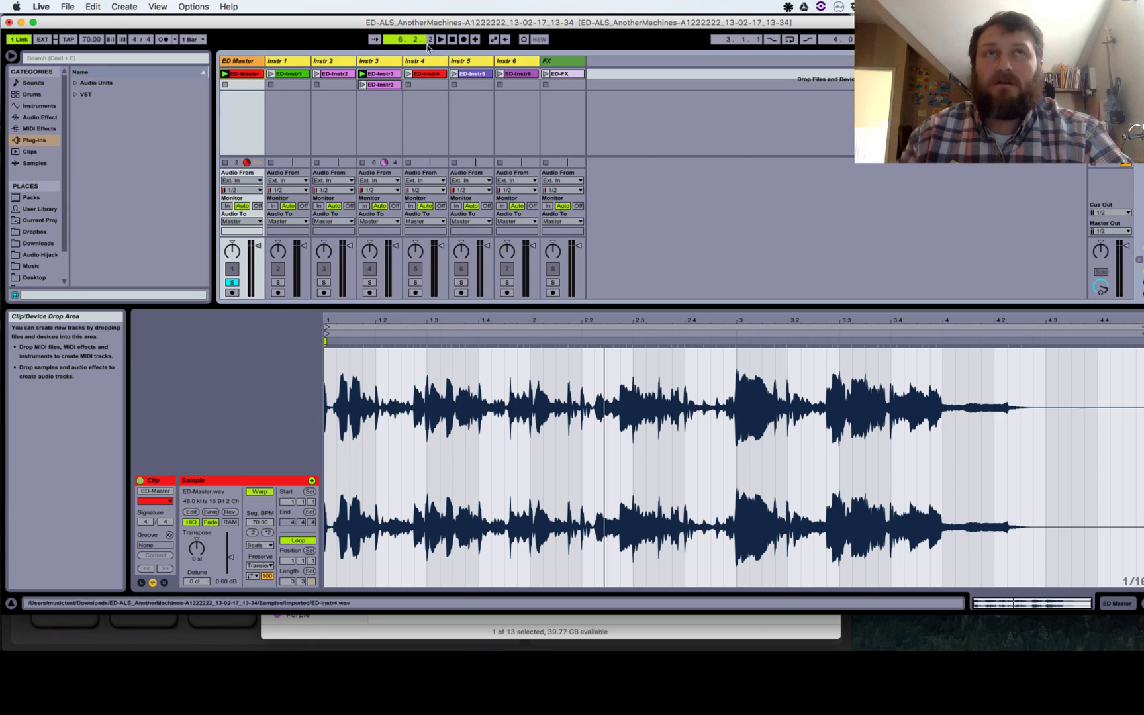
{"action": "left_click", "coordinate": [378, 84]}
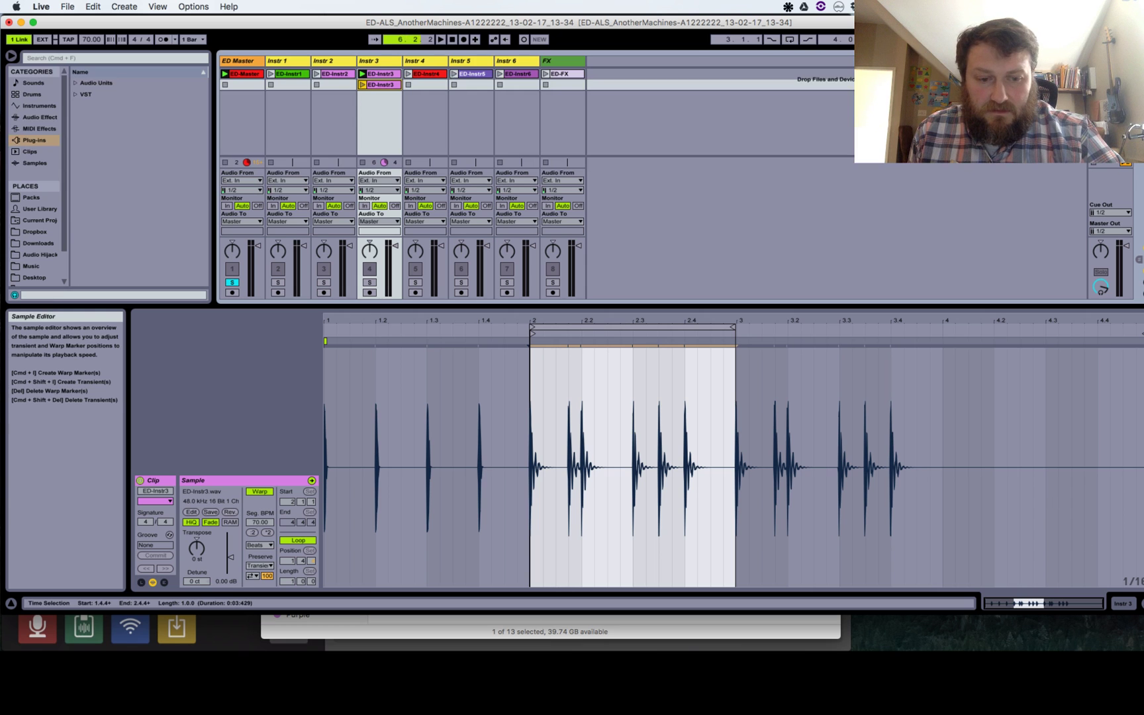
Step: Switch to AudioShare and look through the waveforms of the exported ED instrument and ED-FX recordings
{"action": "key", "text": "super+Tab"}
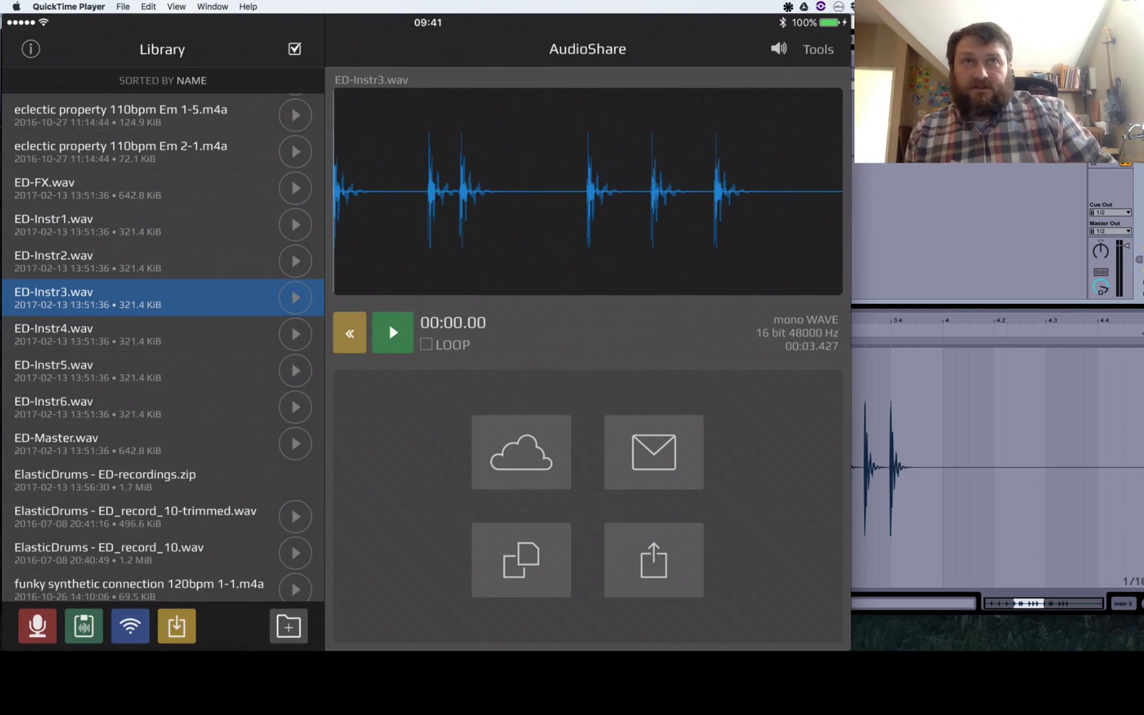
{"action": "left_click", "coordinate": [139, 225]}
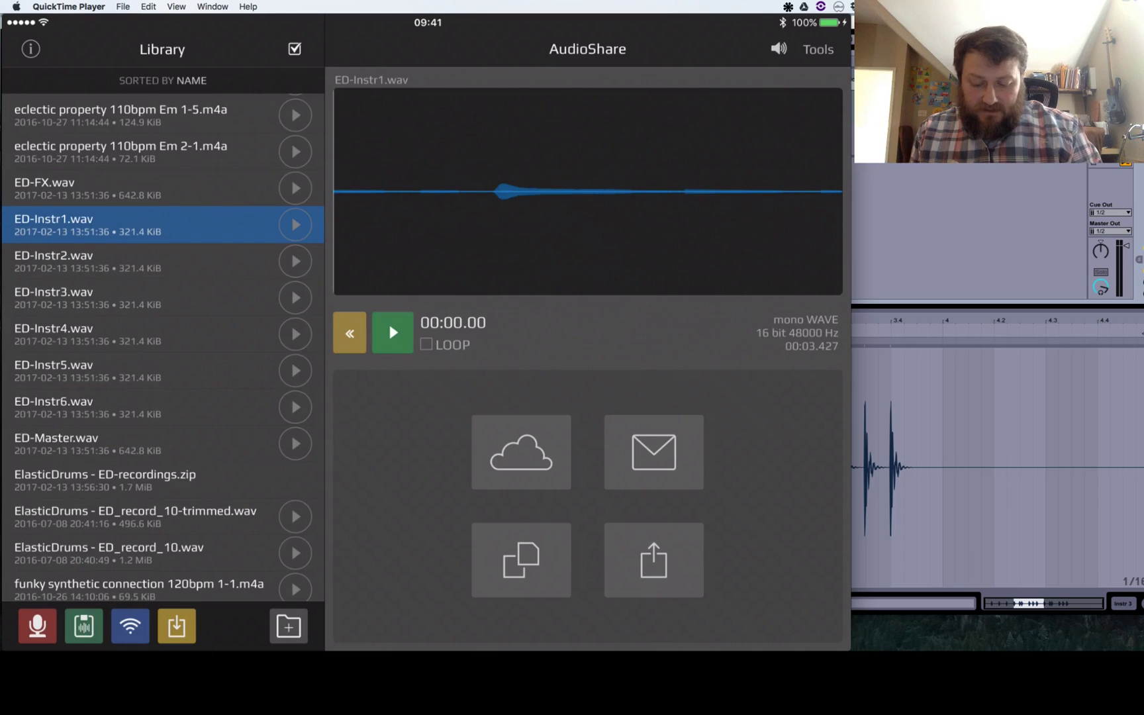
{"action": "left_click", "coordinate": [139, 260]}
{"action": "left_click", "coordinate": [139, 297]}
{"action": "left_click", "coordinate": [139, 334]}
{"action": "left_click", "coordinate": [139, 370]}
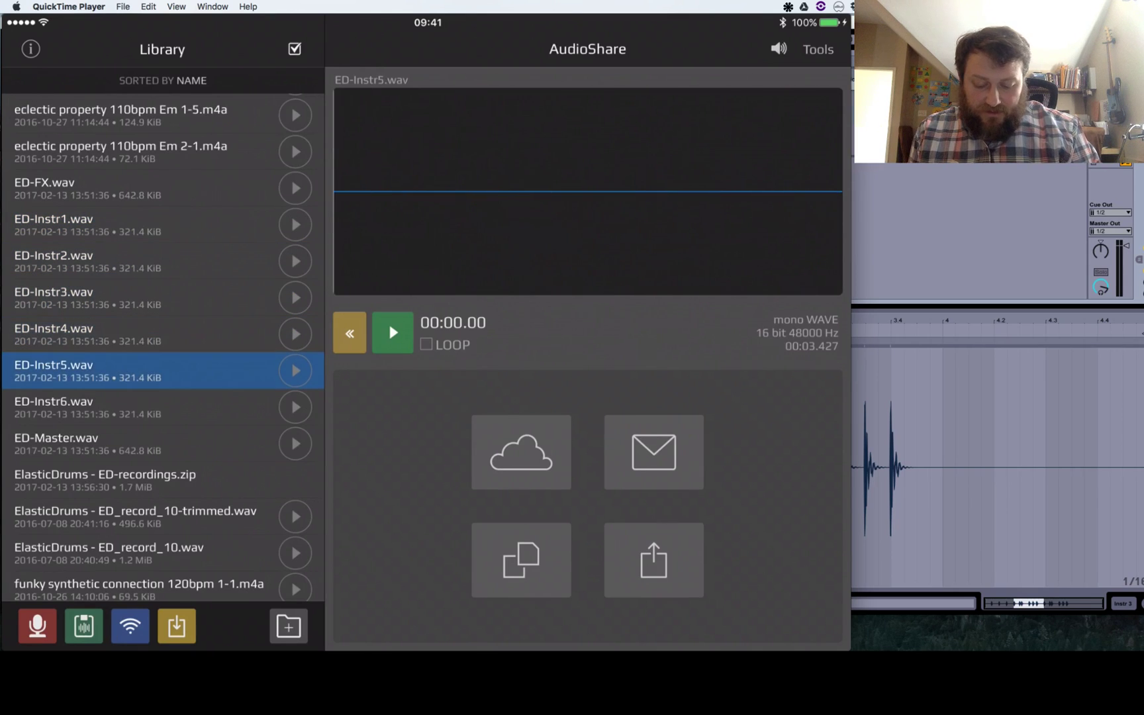
{"action": "left_click", "coordinate": [139, 443]}
{"action": "left_click", "coordinate": [139, 370]}
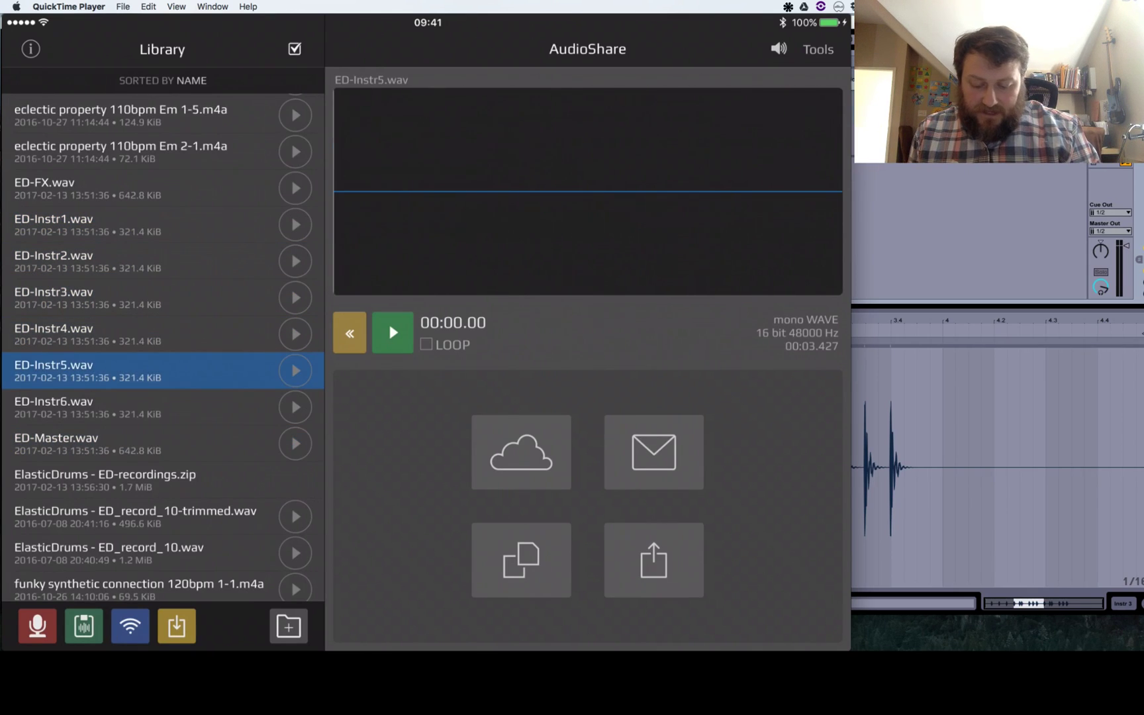
{"action": "left_click", "coordinate": [133, 296]}
{"action": "left_click", "coordinate": [133, 260]}
{"action": "left_click", "coordinate": [132, 224]}
{"action": "left_click", "coordinate": [132, 187]}
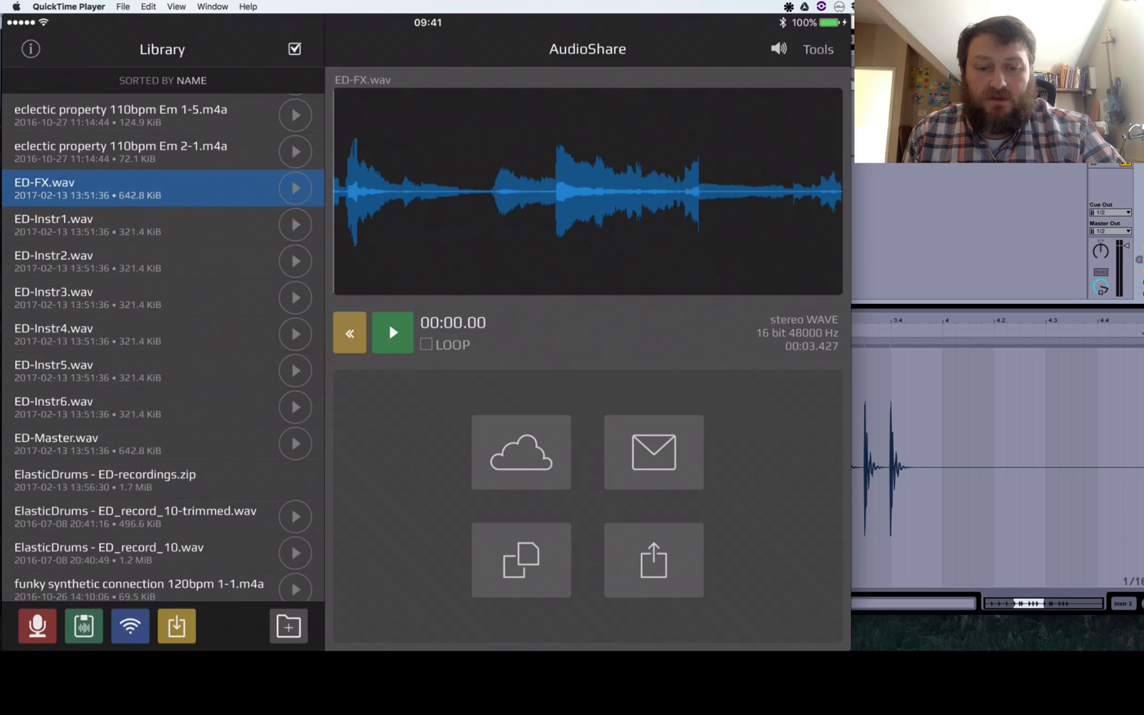
Step: Switch back to Ableton Live and set the Arrangement loop to start at bar 1 and span 26 bars
{"action": "key", "text": "super+Tab"}
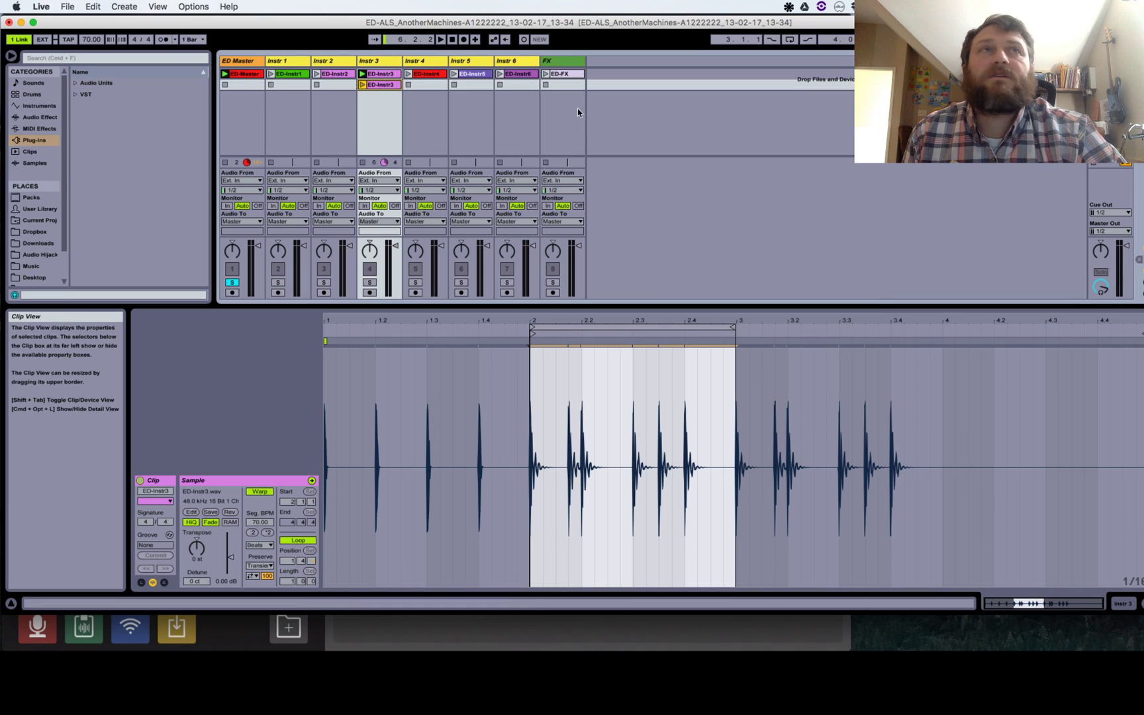
{"action": "key", "text": "Tab"}
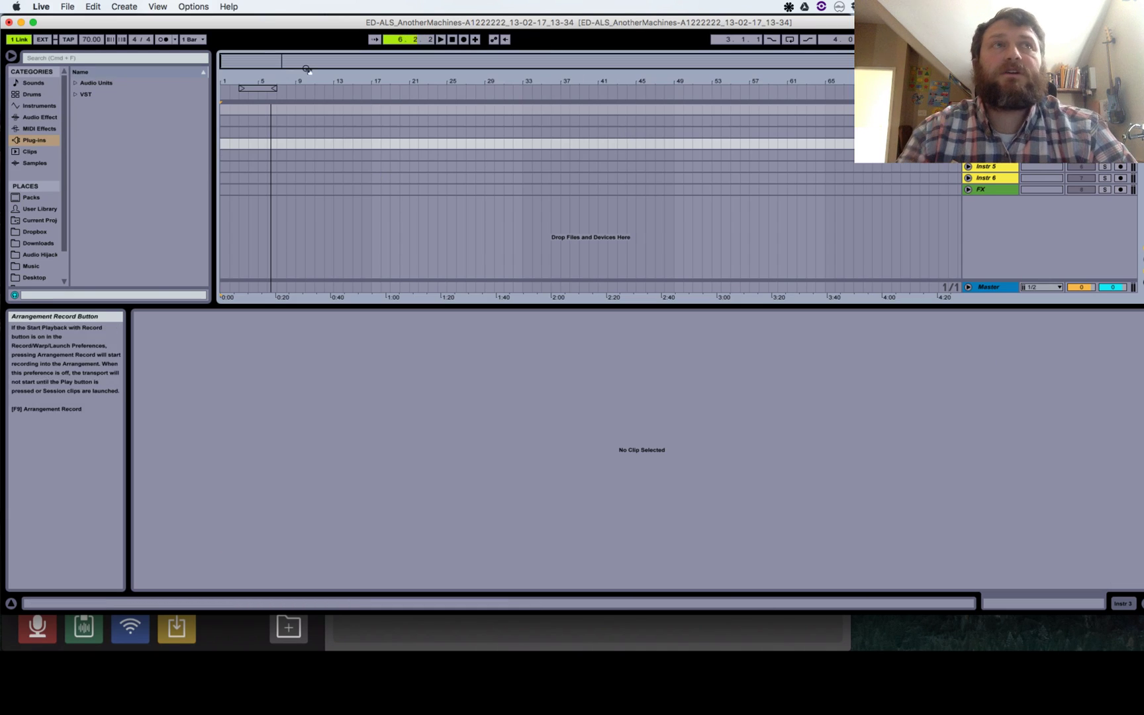
{"action": "left_click_drag", "start_coordinate": [240, 89], "coordinate": [463, 89]}
{"action": "key", "text": "Tab"}
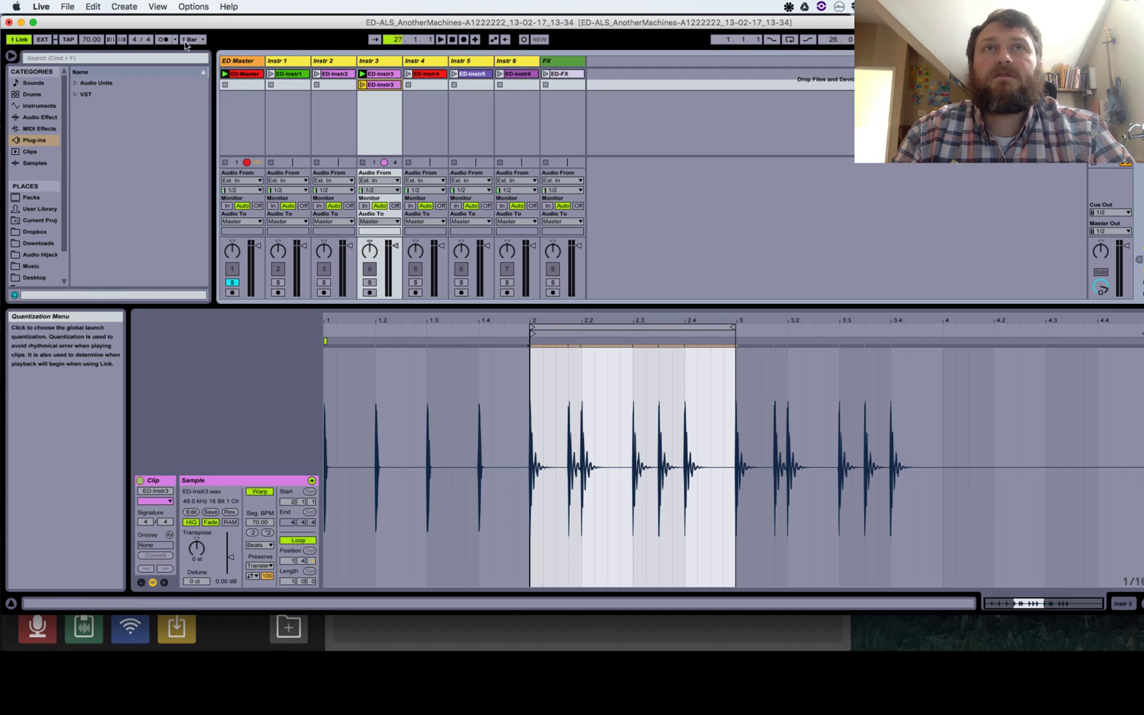
Step: Copy the ED-Instr1 clip from the Session into the Arrangement, placing it at 1.1.1 on the Instr 1 track
{"action": "left_click", "coordinate": [290, 75]}
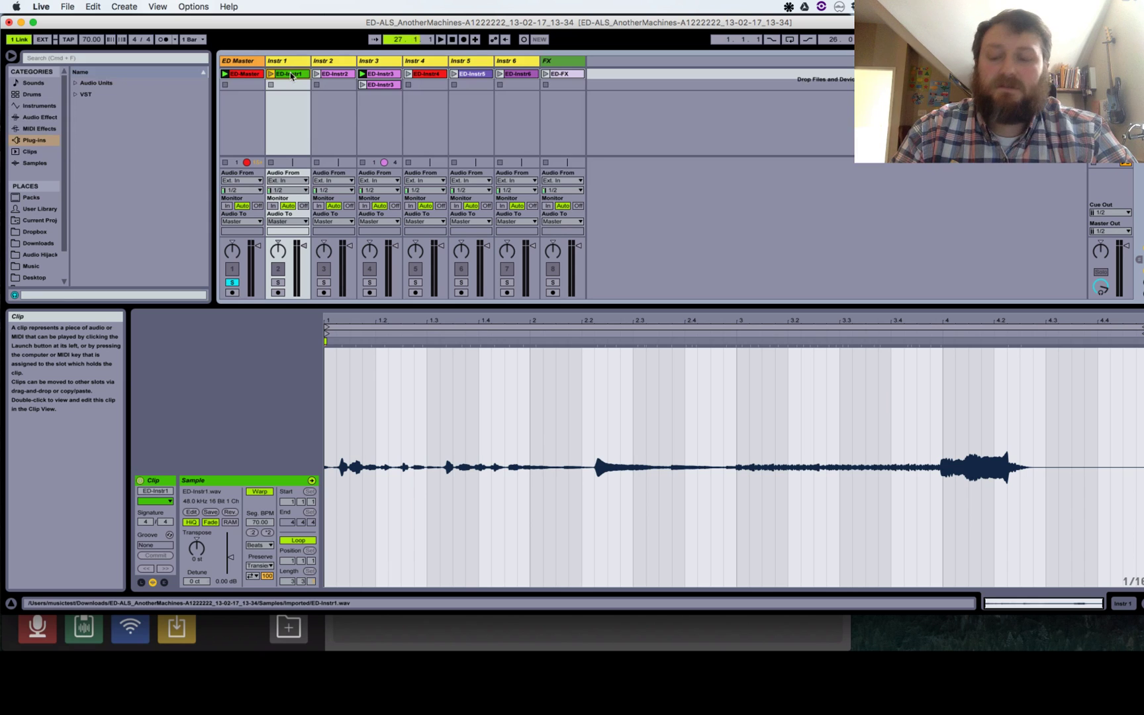
{"action": "key", "text": "super+c"}
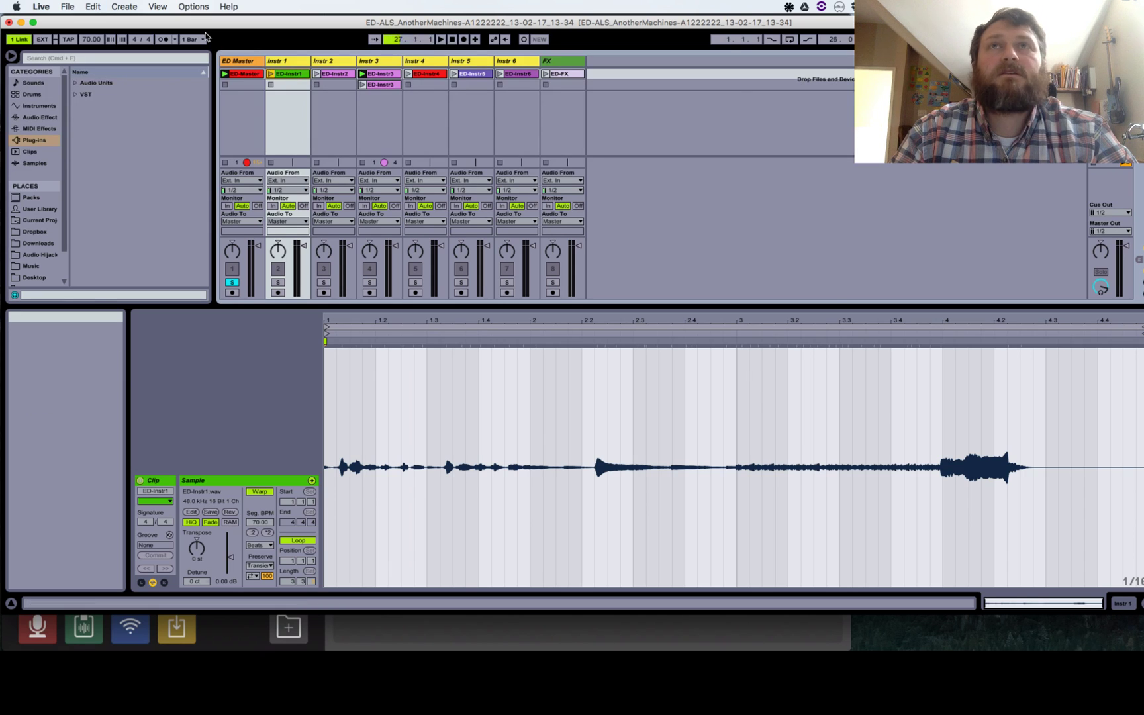
{"action": "key", "text": "Tab"}
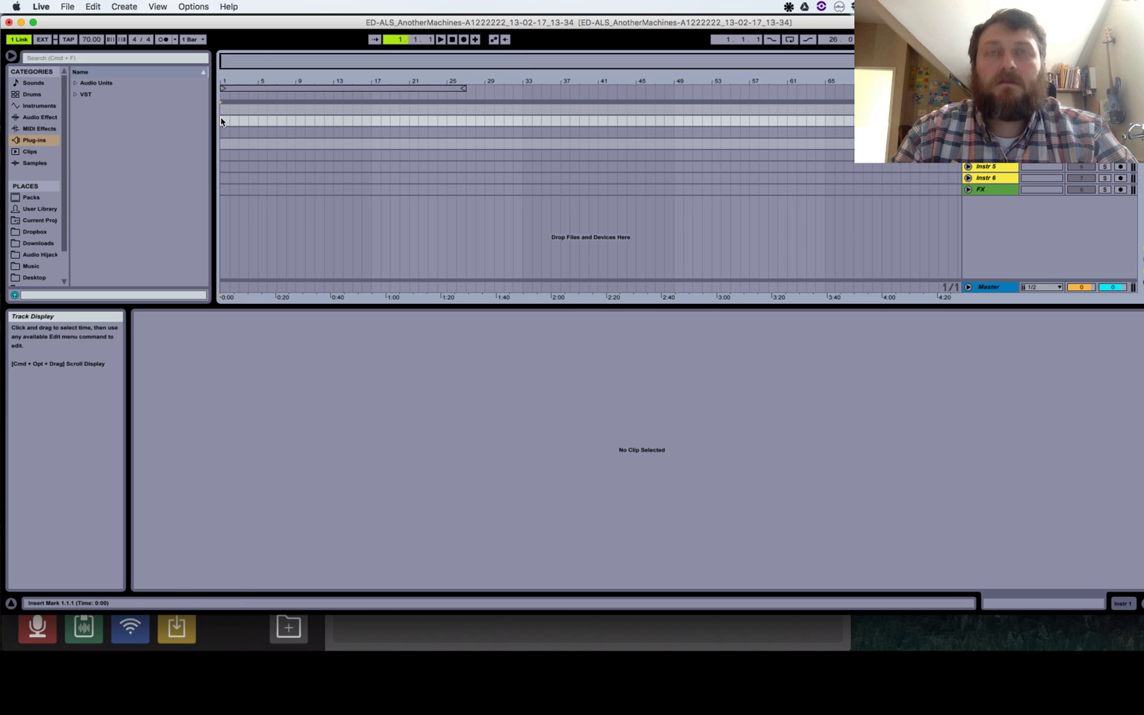
{"action": "key", "text": "super+v"}
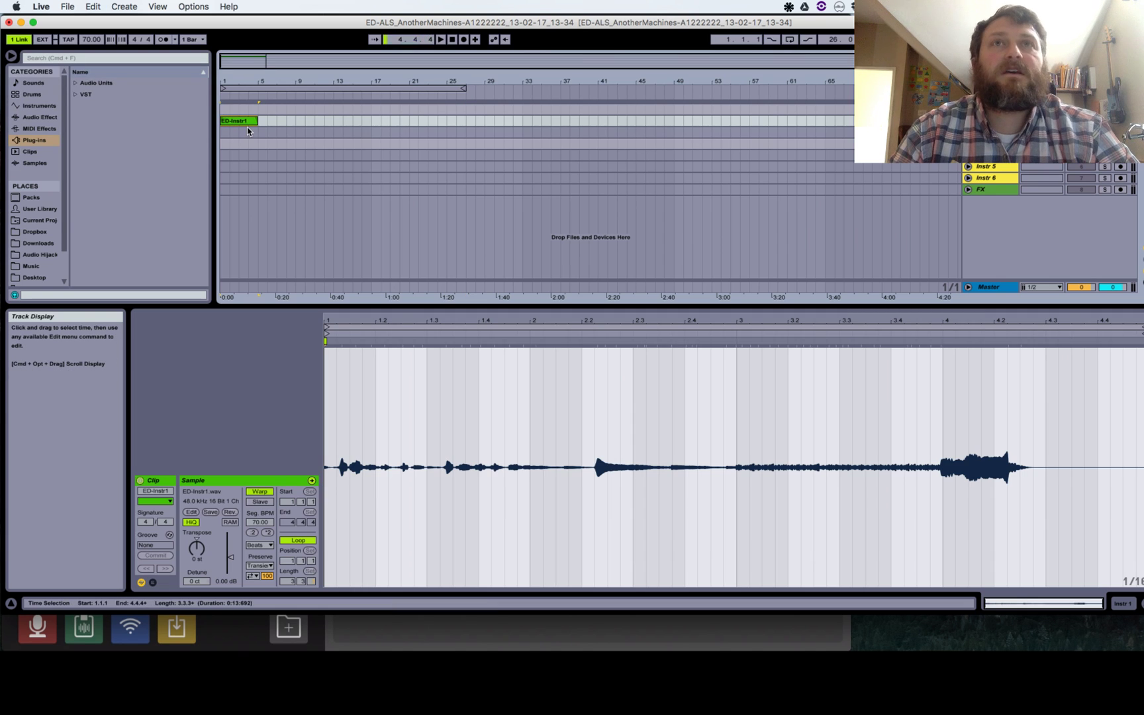
{"action": "key", "text": "super+Tab"}
{"action": "key", "text": "super+Tab"}
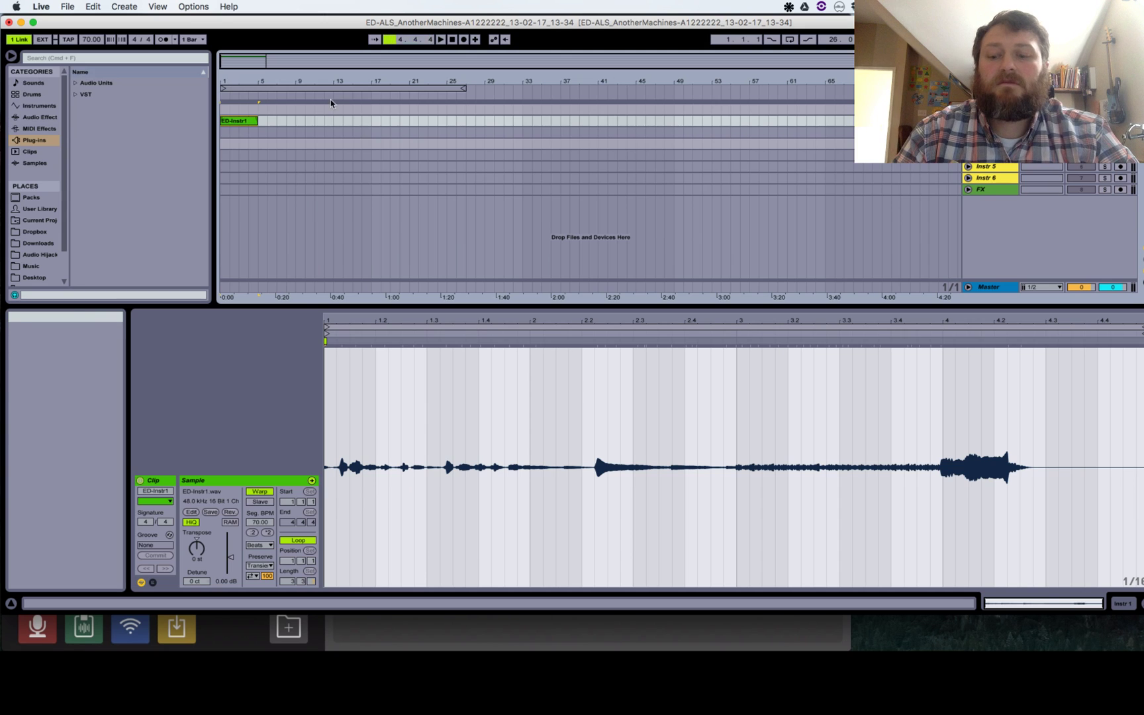
Step: Copy the ED-Instr2 Session clip to position 1.1.1 on the Instr 2 track in the Arrangement
{"action": "key", "text": "Tab"}
{"action": "left_click", "coordinate": [333, 77]}
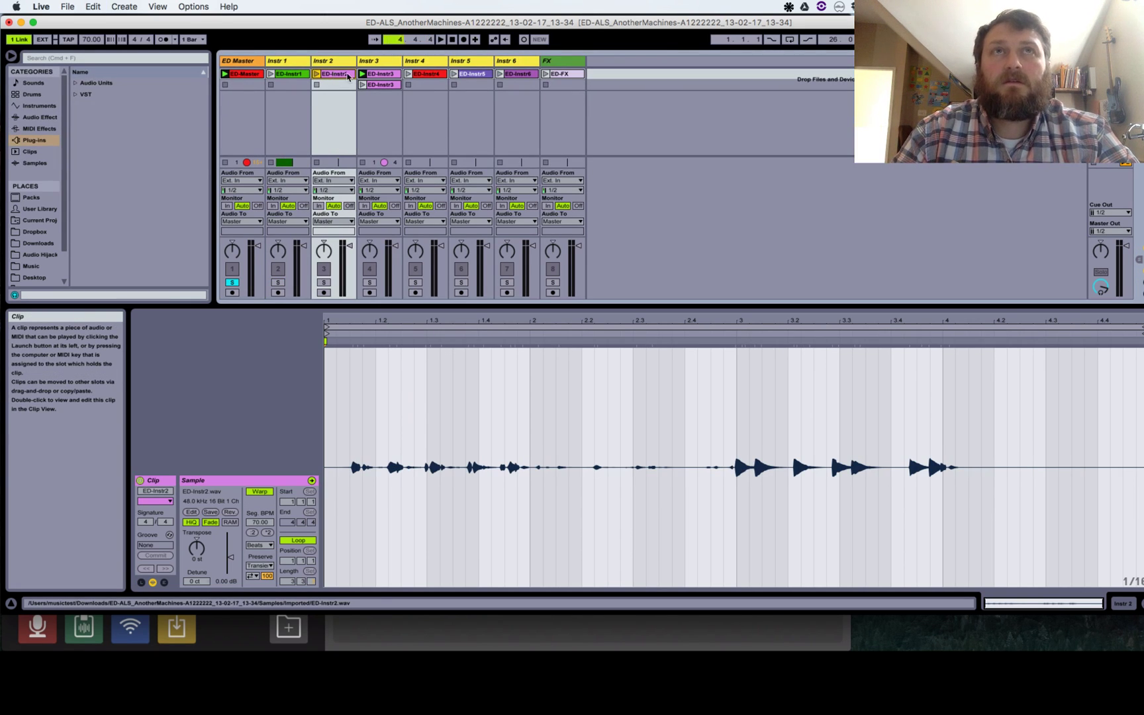
{"action": "key", "text": "Tab"}
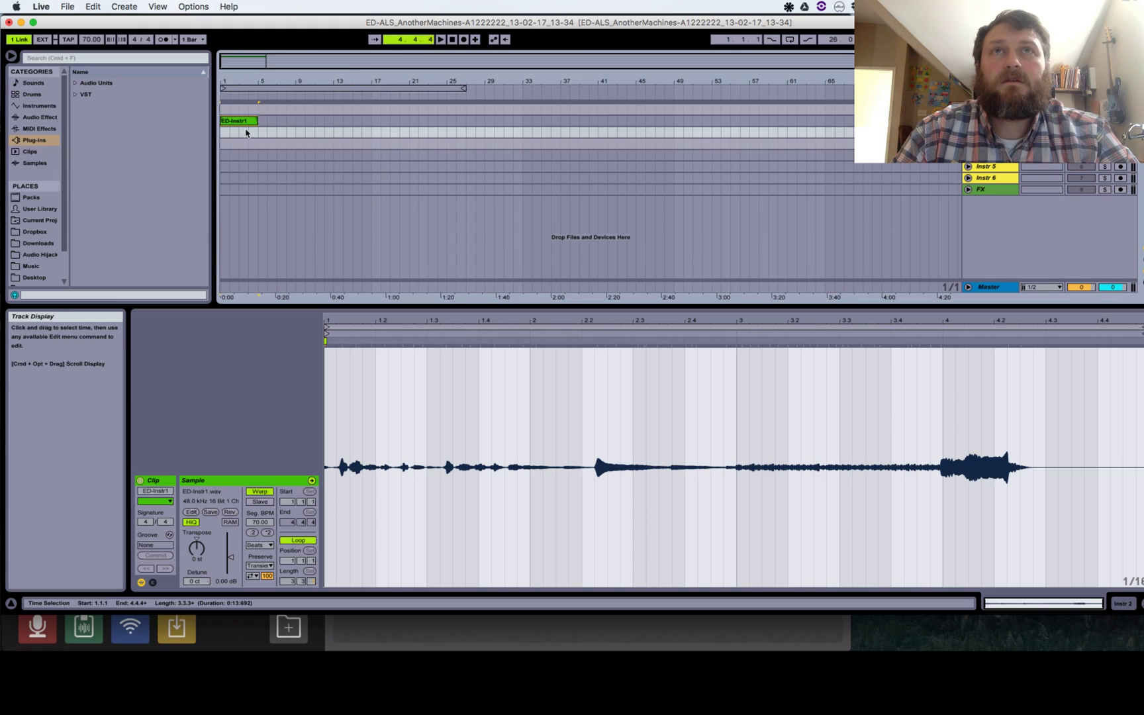
{"action": "left_click", "coordinate": [221, 136]}
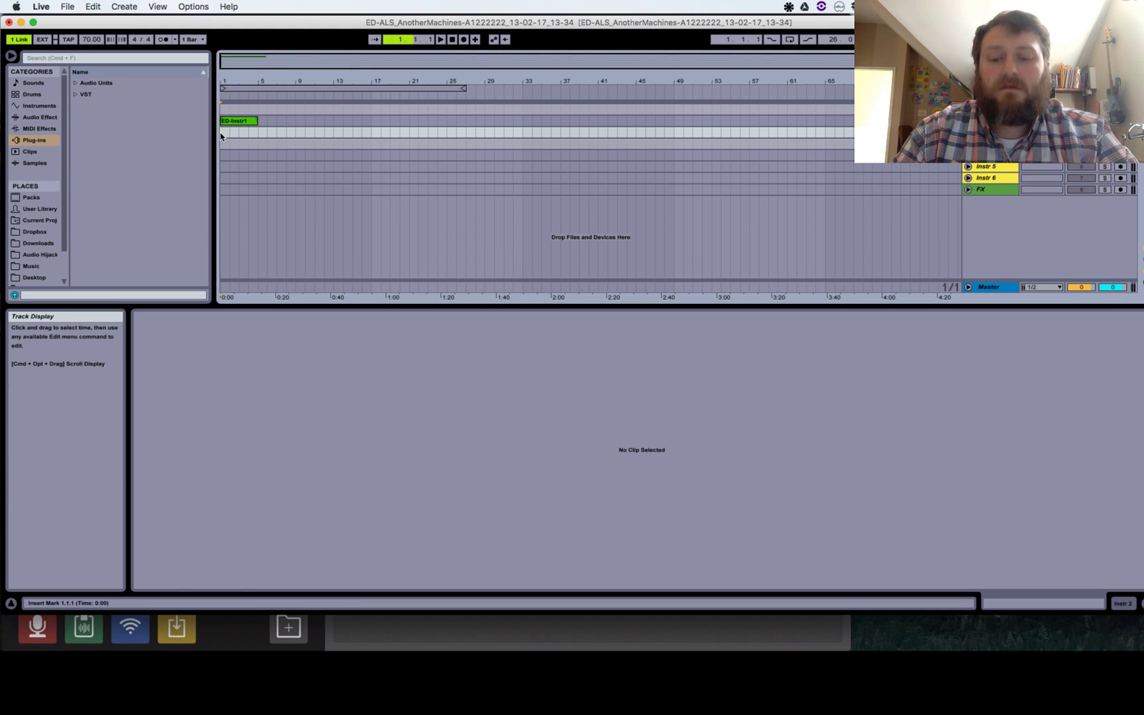
{"action": "key", "text": "super+v"}
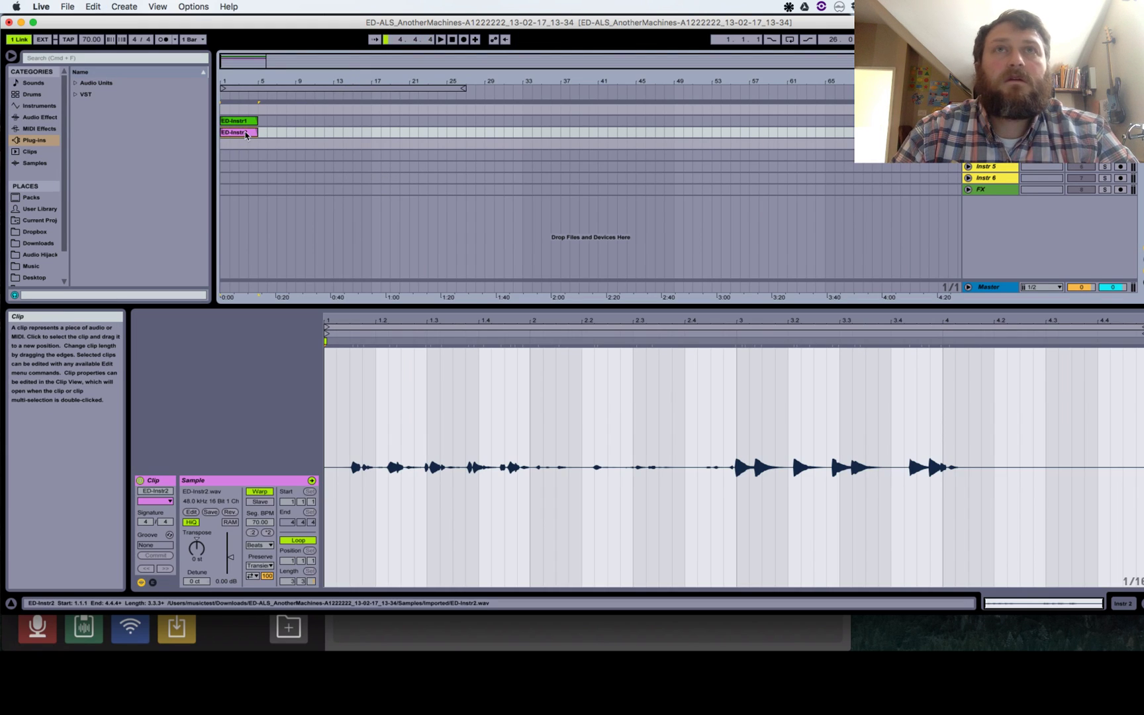
Step: Extend the ED-Instr1 arrangement clip so it repeats to about the end of bar 27, and briefly play back the arrangement
{"action": "left_click", "coordinate": [257, 122], "text": "shift"}
{"action": "left_click_drag", "start_coordinate": [258, 122], "coordinate": [473, 120]}
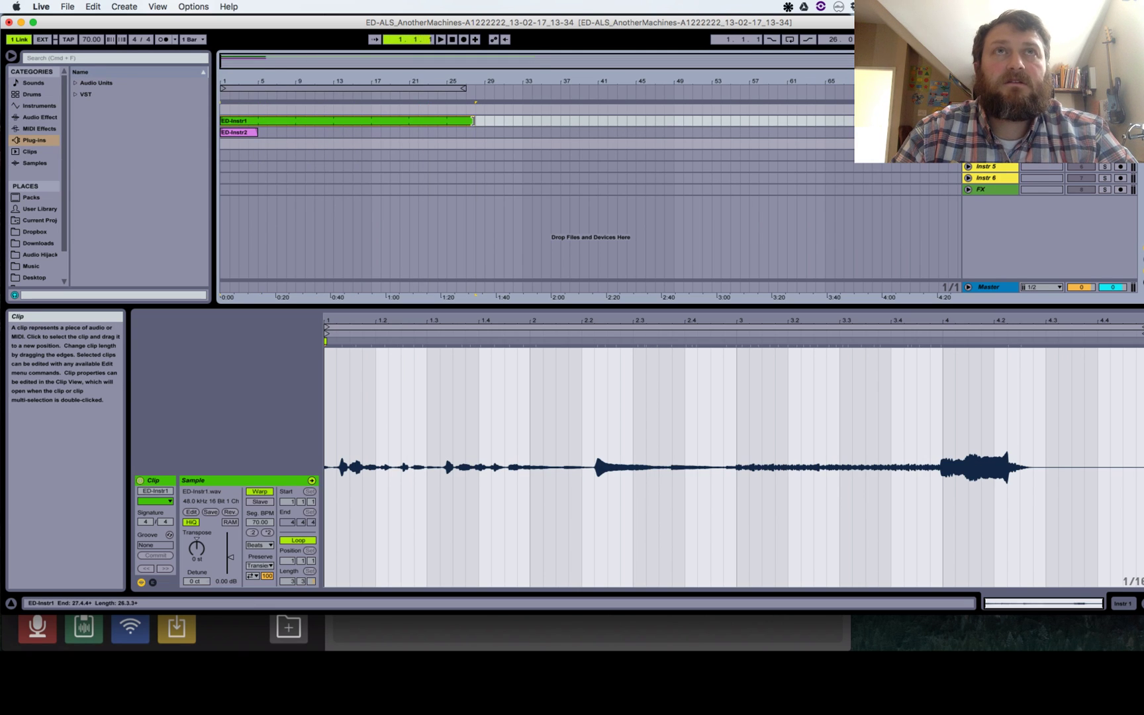
{"action": "key", "text": "space"}
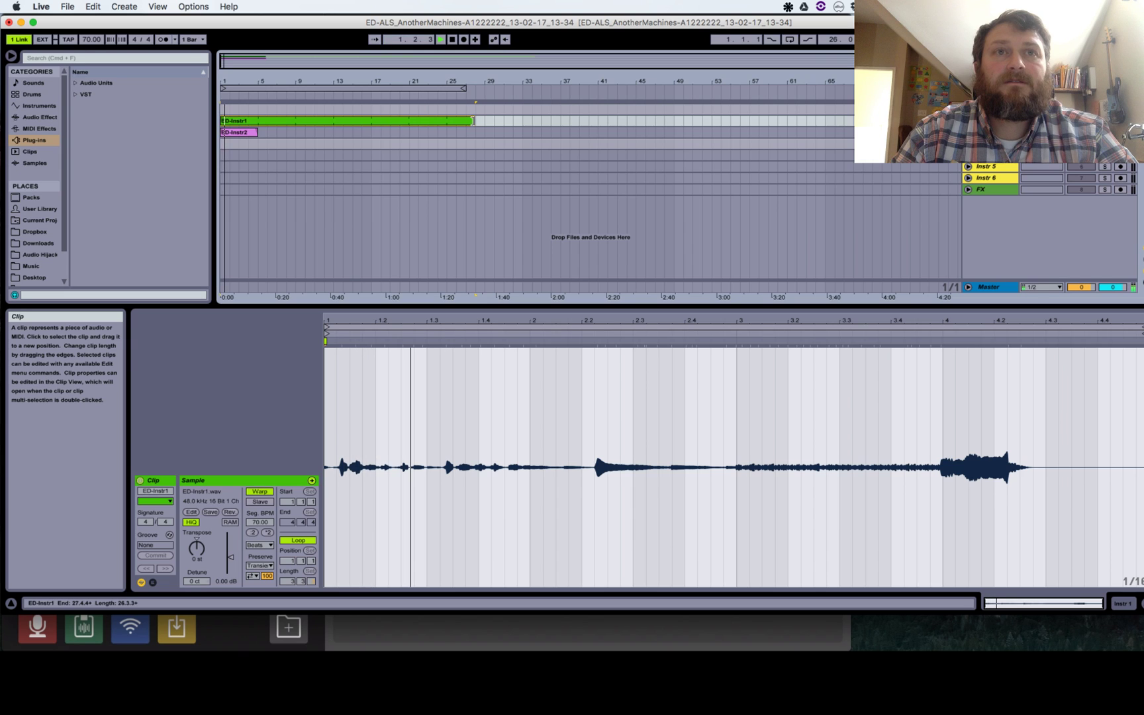
{"action": "left_click", "coordinate": [452, 39]}
{"action": "left_click", "coordinate": [452, 40]}
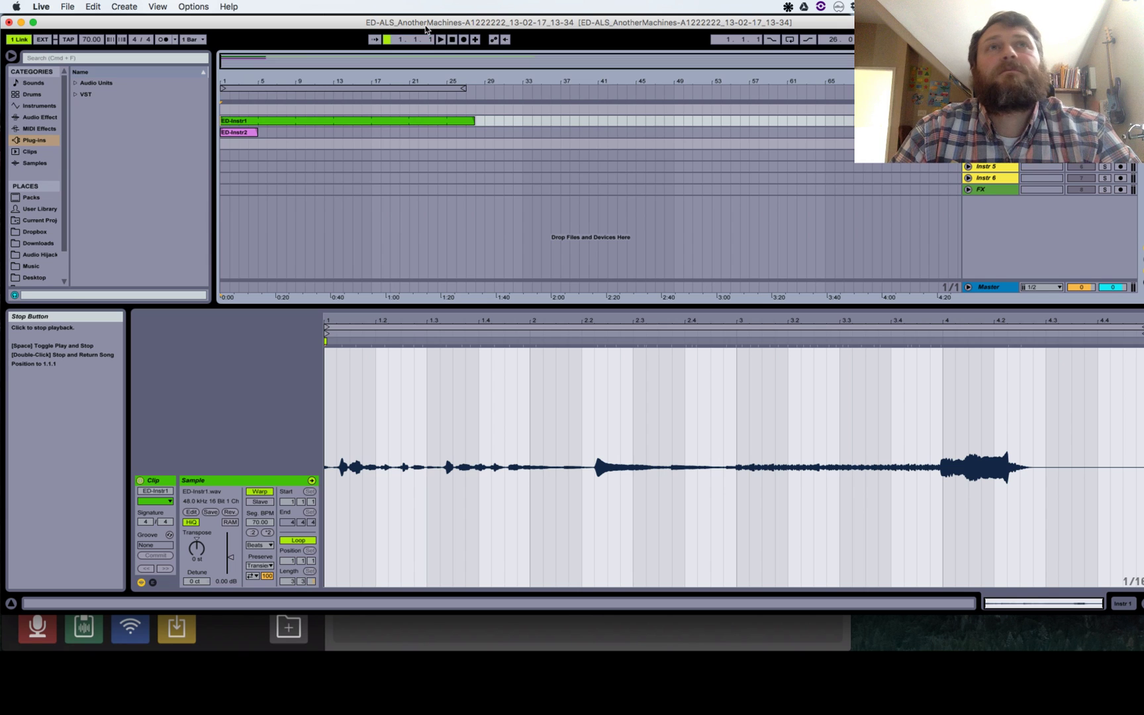
Step: Return to the Session view and show the sample waveform of the ED-Instr2 clip
{"action": "key", "text": "Tab"}
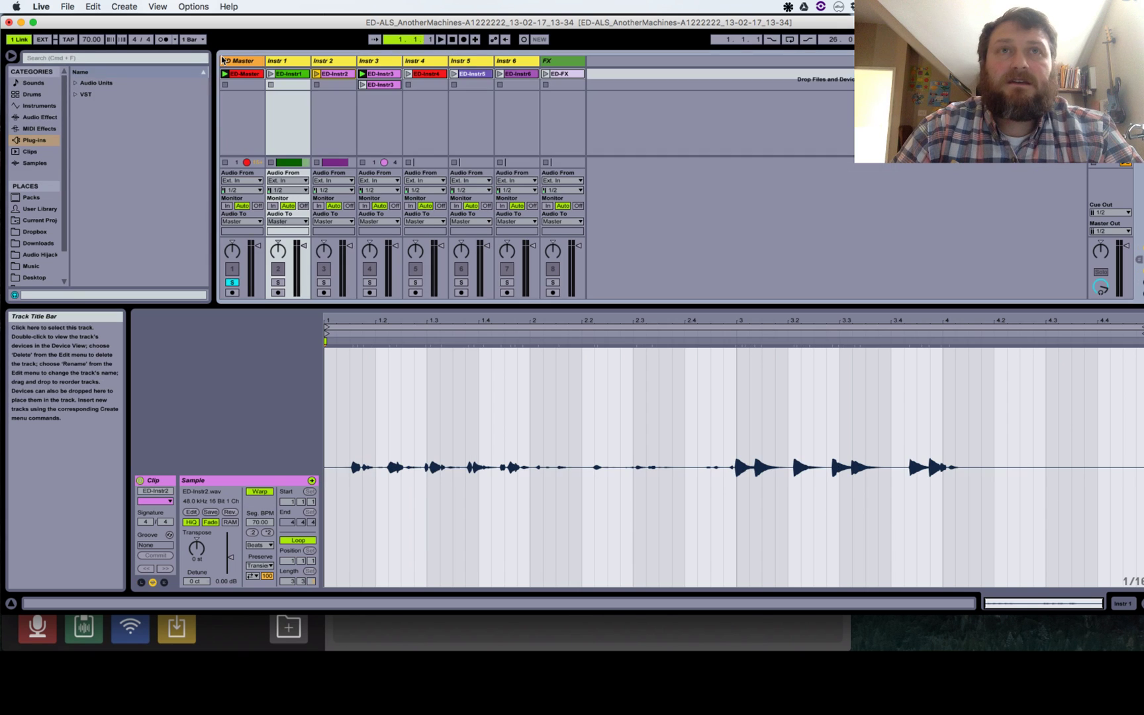
{"action": "left_click", "coordinate": [339, 76]}
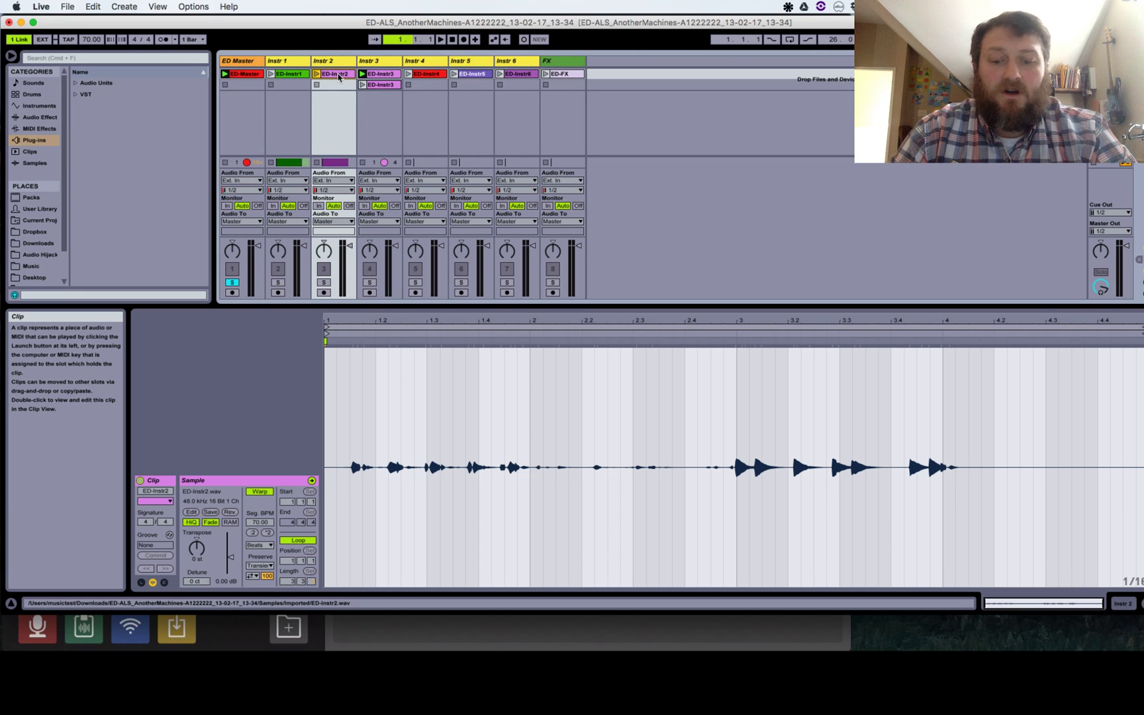